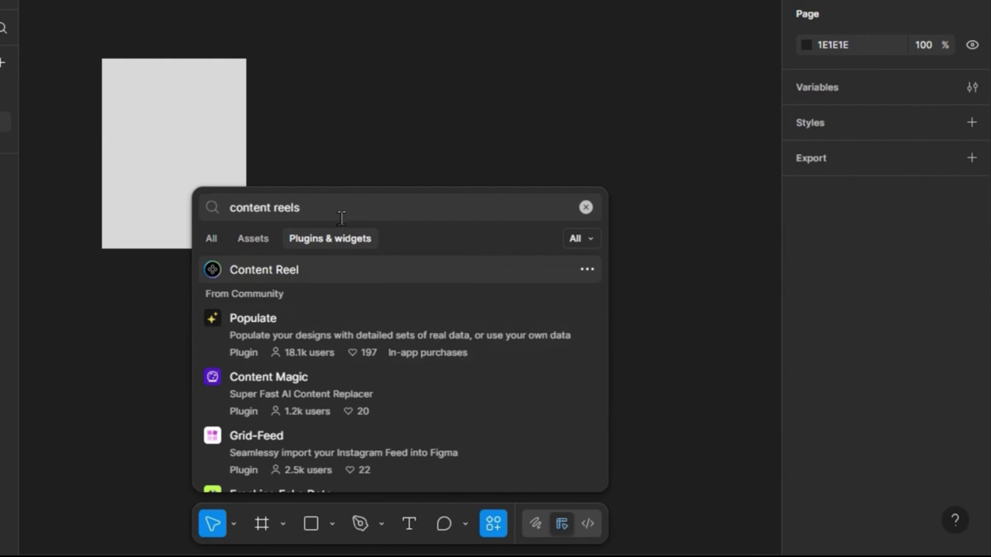
- Find the Foundation: Color Generator plugin by searching "Foundation color", save it and run it
{"action": "left_click", "coordinate": [178, 216]}
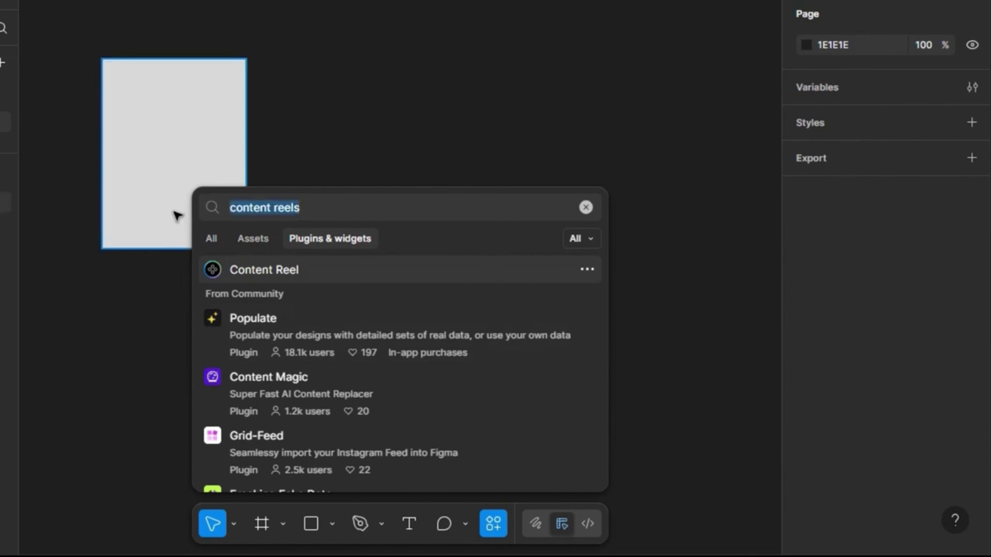
{"action": "type", "text": "Fo"}
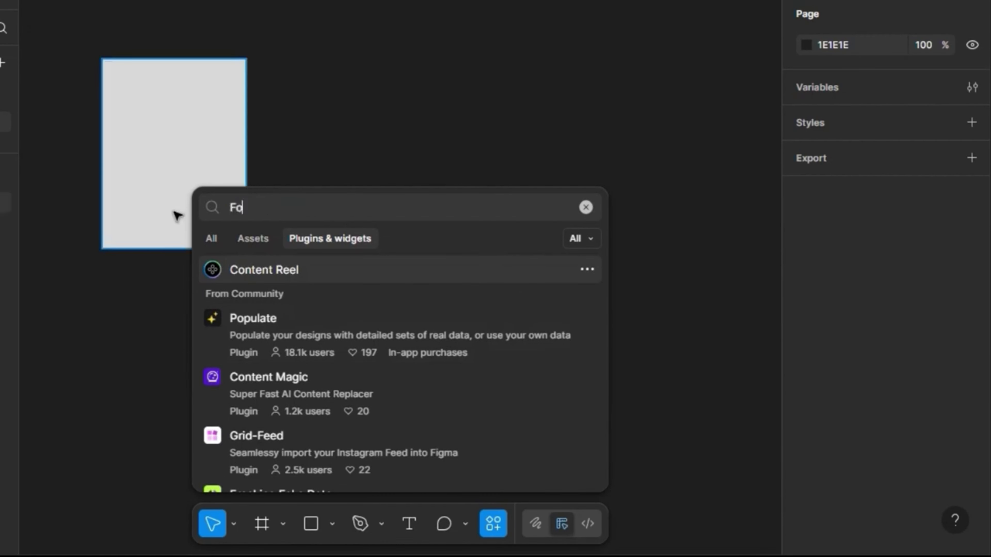
{"action": "type", "text": "undation color"}
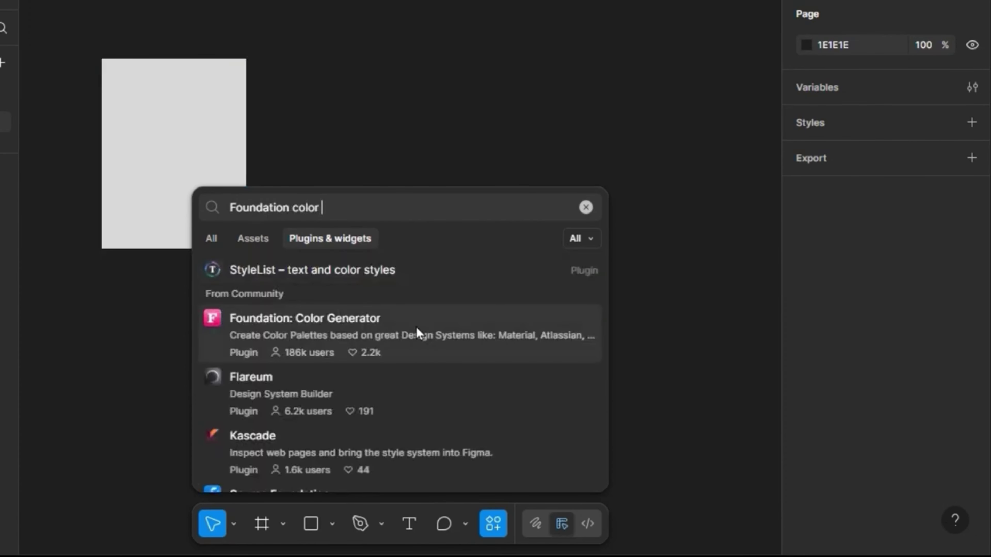
{"action": "left_click", "coordinate": [523, 334]}
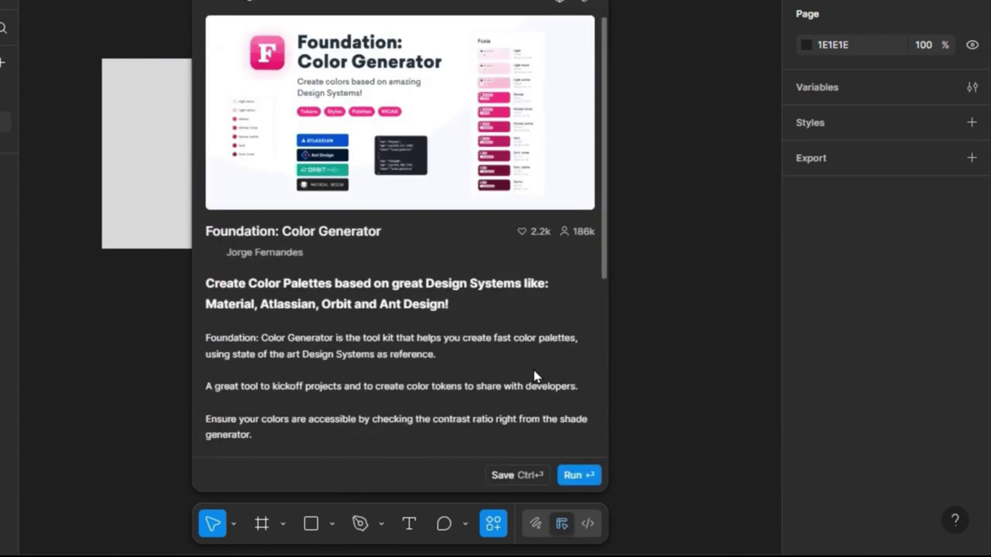
{"action": "left_click", "coordinate": [519, 474]}
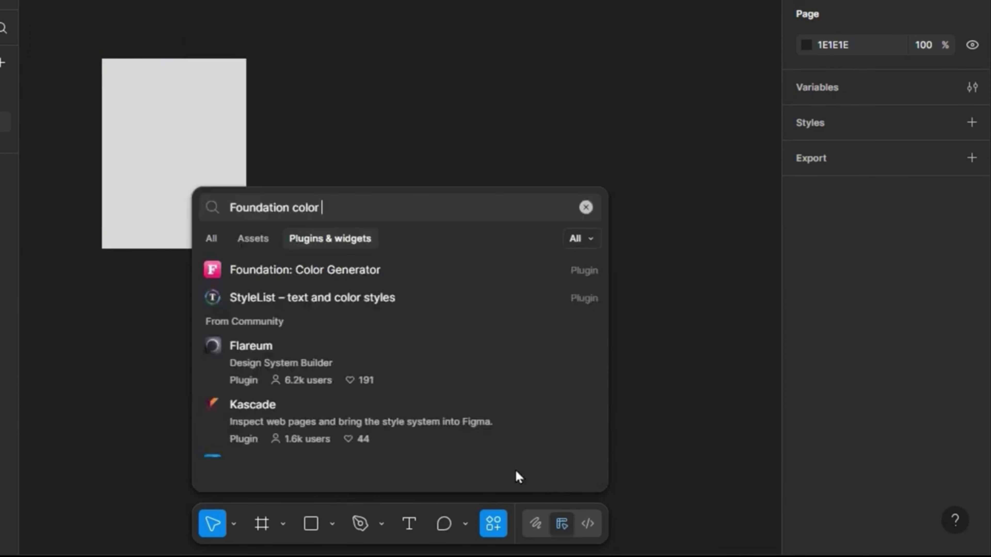
{"action": "left_click", "coordinate": [379, 270]}
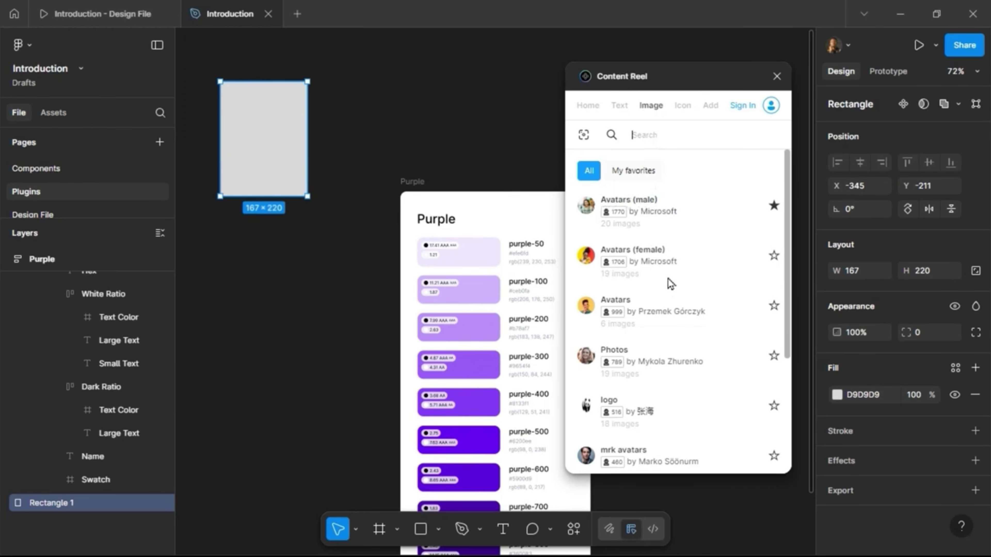
- Choose the Avatars (male) image collection in Content Reel for the selected rectangle
{"action": "left_click", "coordinate": [658, 227]}
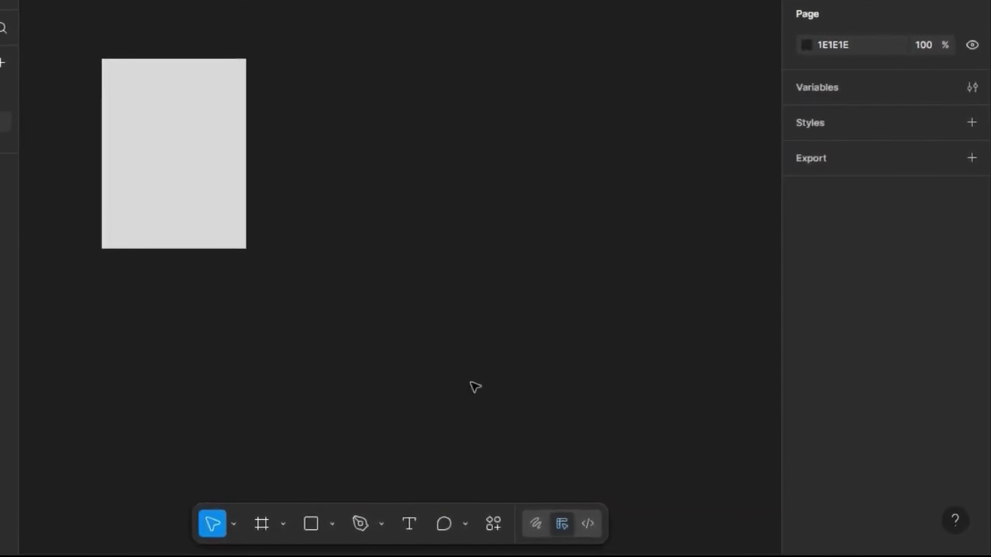
{"action": "left_click", "coordinate": [494, 525]}
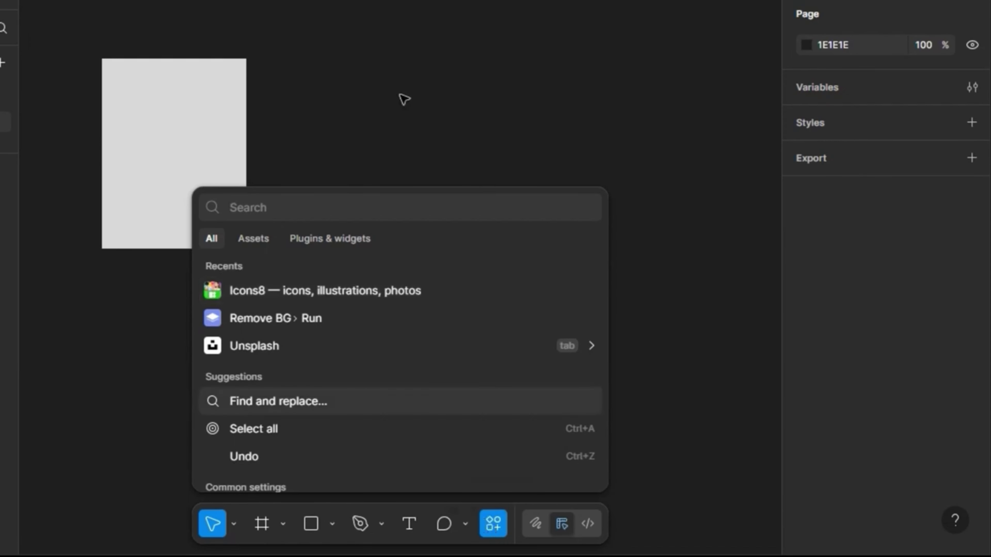
{"action": "right_click", "coordinate": [371, 64]}
{"action": "left_click", "coordinate": [329, 40]}
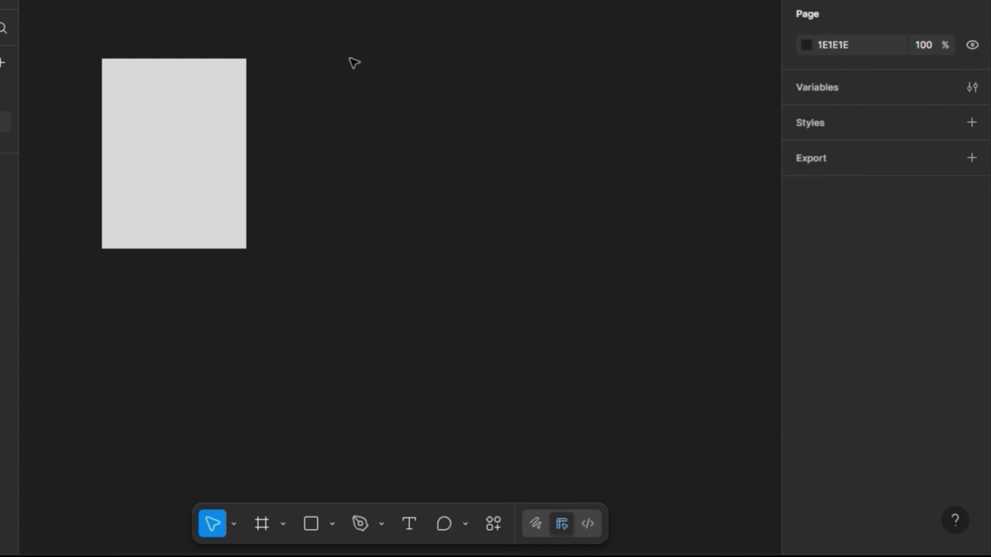
- Search for "hugeicons" in the plugin manager and save the Hugeicons Icon Library plugin
{"action": "right_click", "coordinate": [327, 102]}
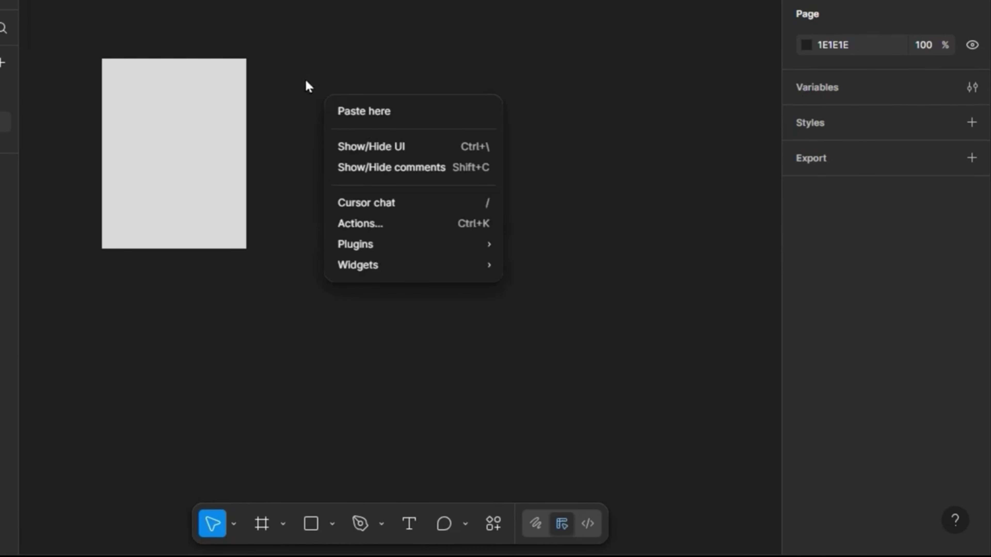
{"action": "mouse_move", "coordinate": [417, 252]}
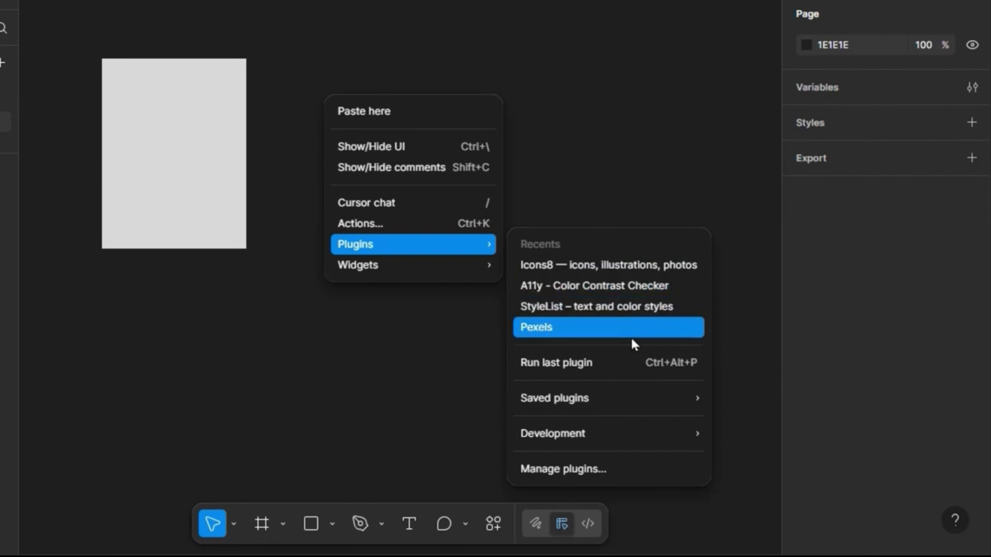
{"action": "left_click", "coordinate": [624, 471]}
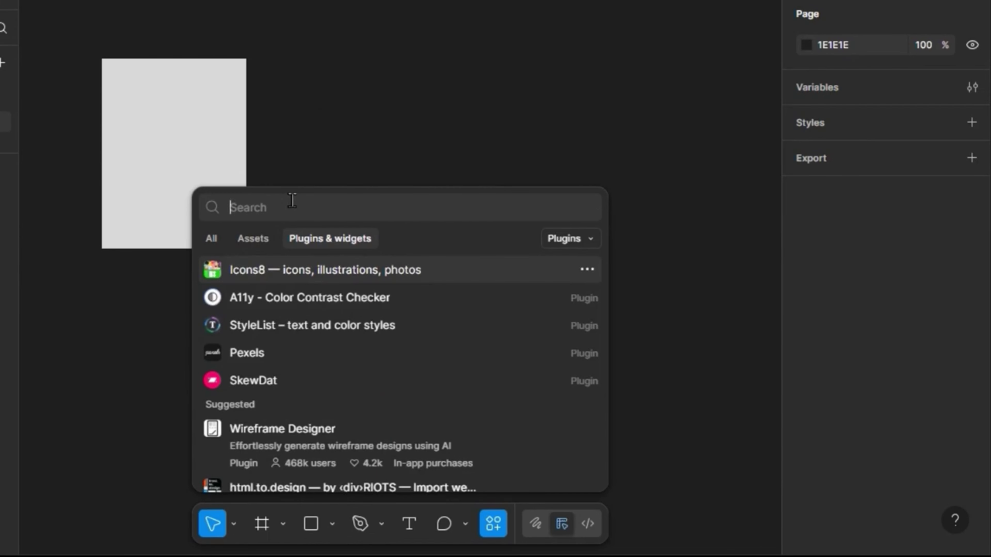
{"action": "type", "text": "h"}
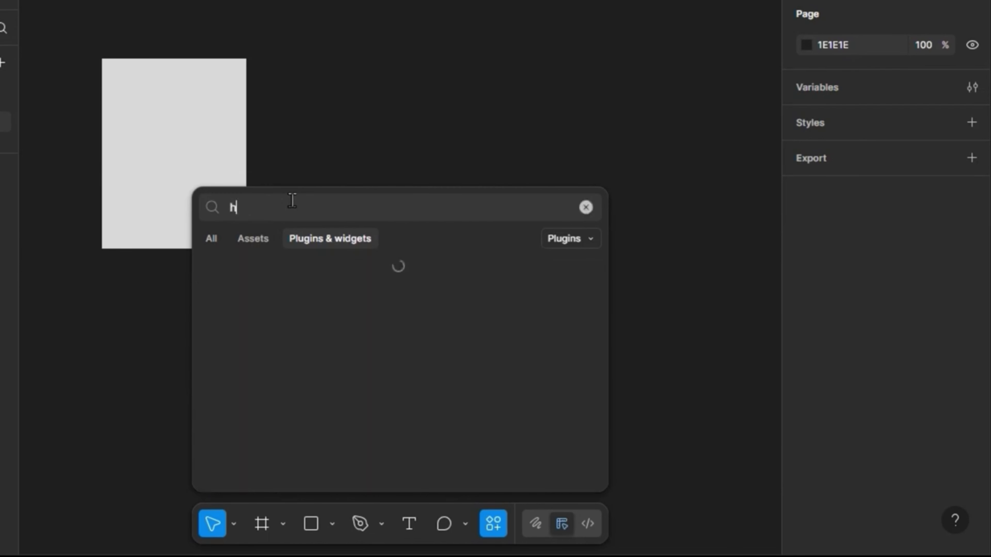
{"action": "type", "text": "ugeicons"}
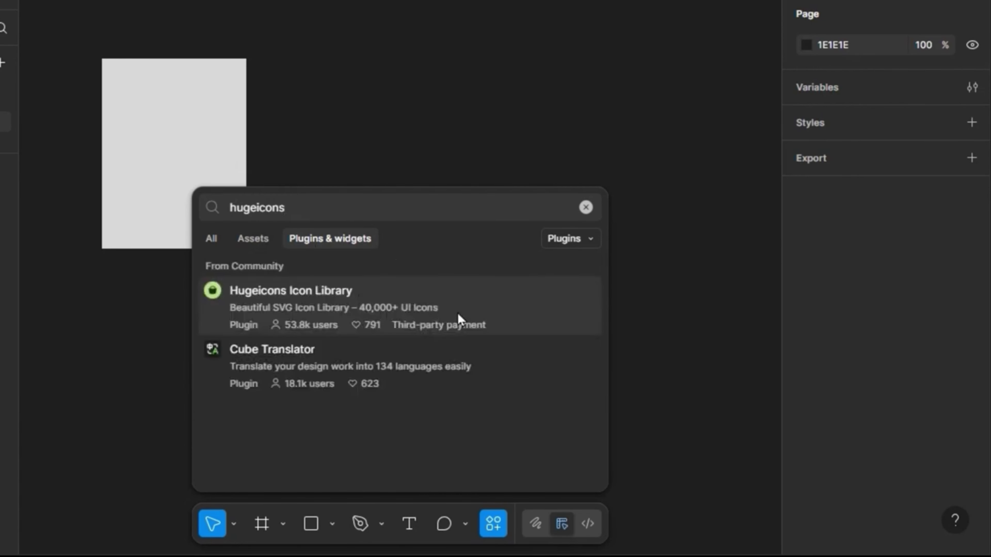
{"action": "left_click", "coordinate": [460, 319]}
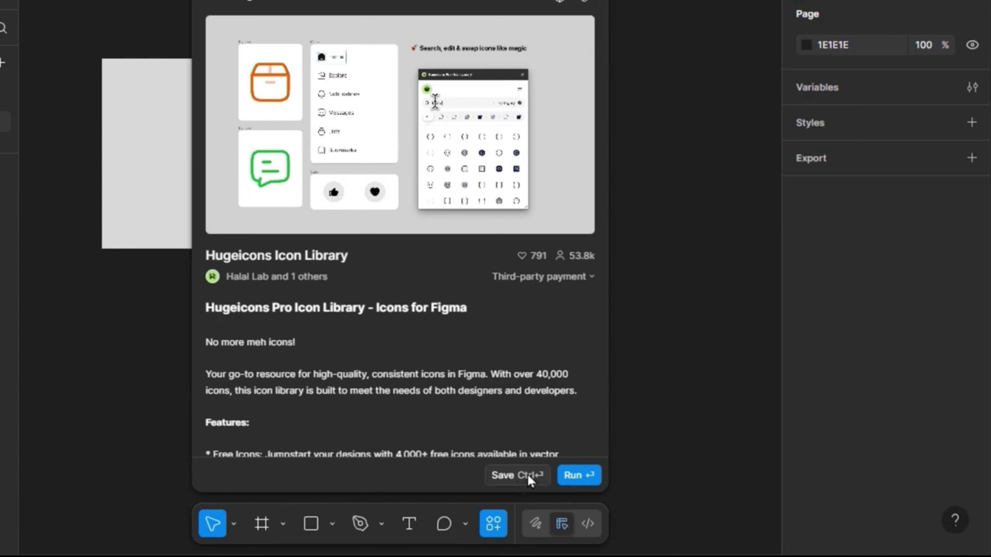
{"action": "left_click", "coordinate": [527, 474]}
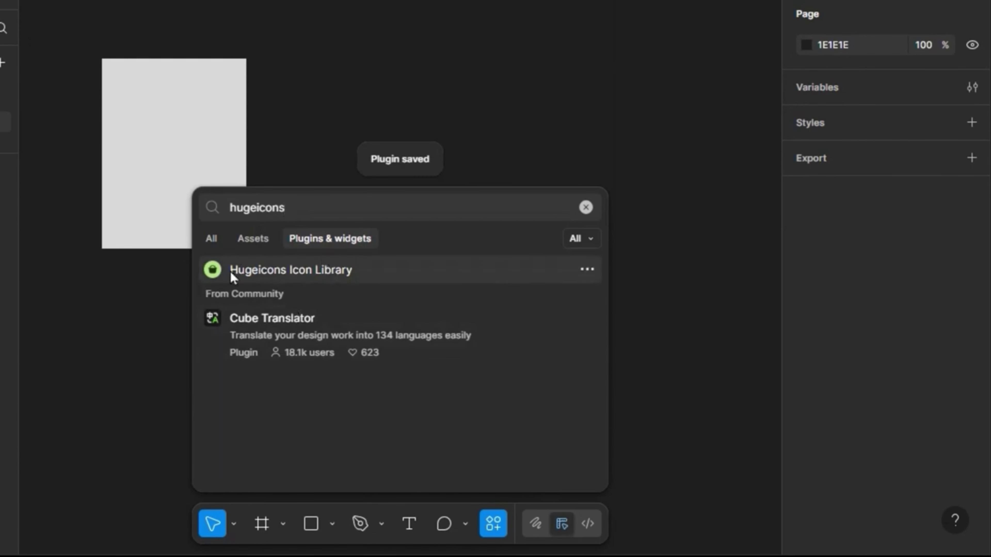
- Check the list of saved plugins for Hugeicons Icon Library
{"action": "right_click", "coordinate": [363, 2]}
{"action": "mouse_move", "coordinate": [427, 151]}
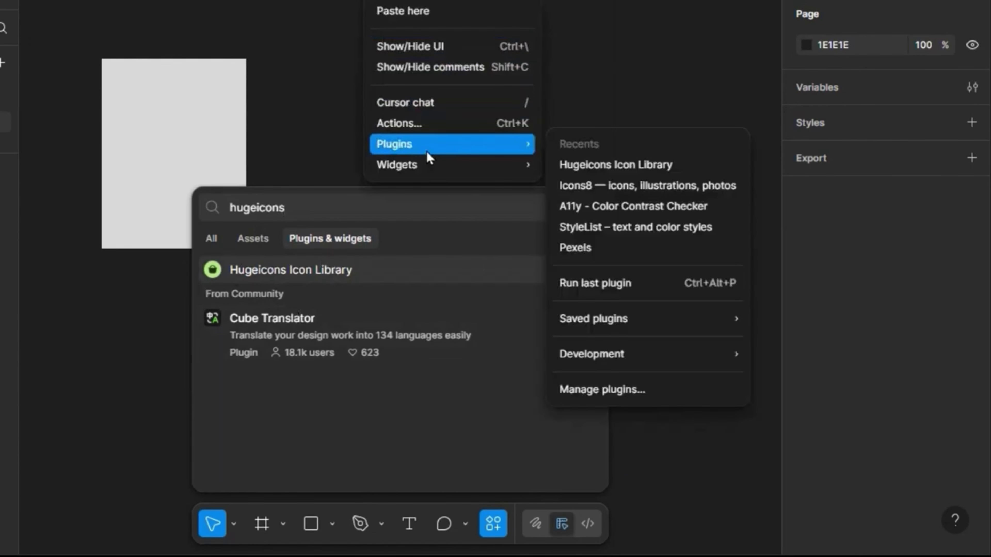
{"action": "mouse_move", "coordinate": [688, 320]}
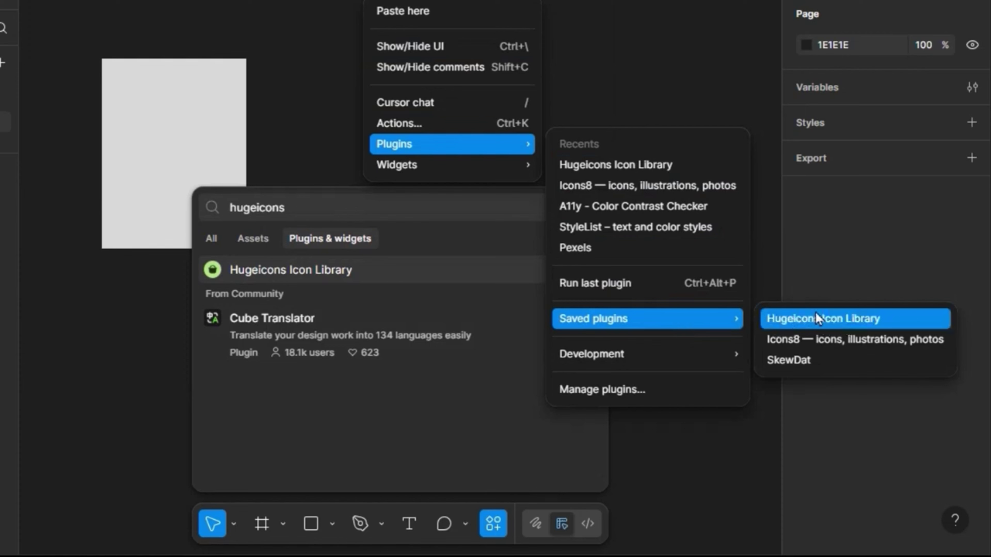
{"action": "left_click", "coordinate": [331, 139]}
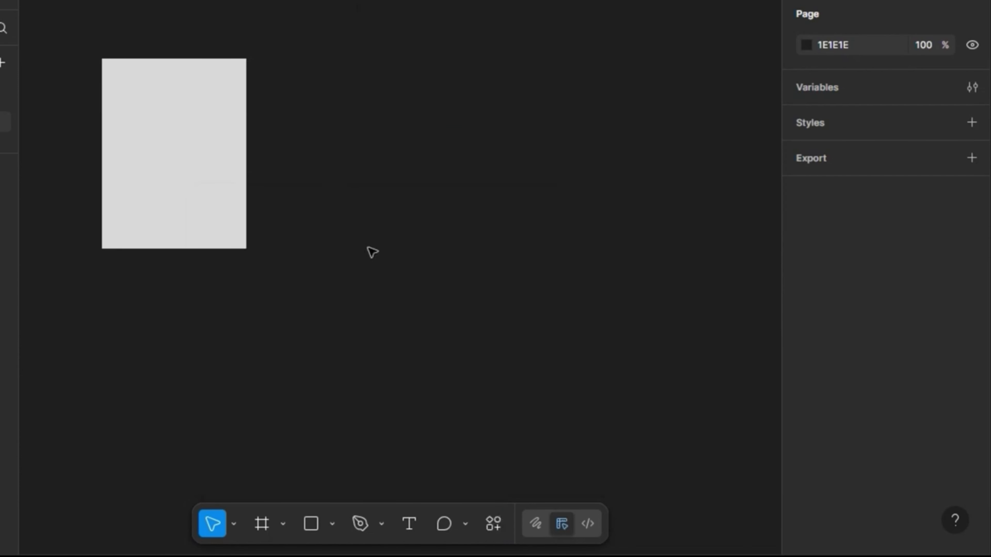
- Search the plugins and widgets for "content reels" and save the Content Reel plugin
{"action": "left_click", "coordinate": [493, 532]}
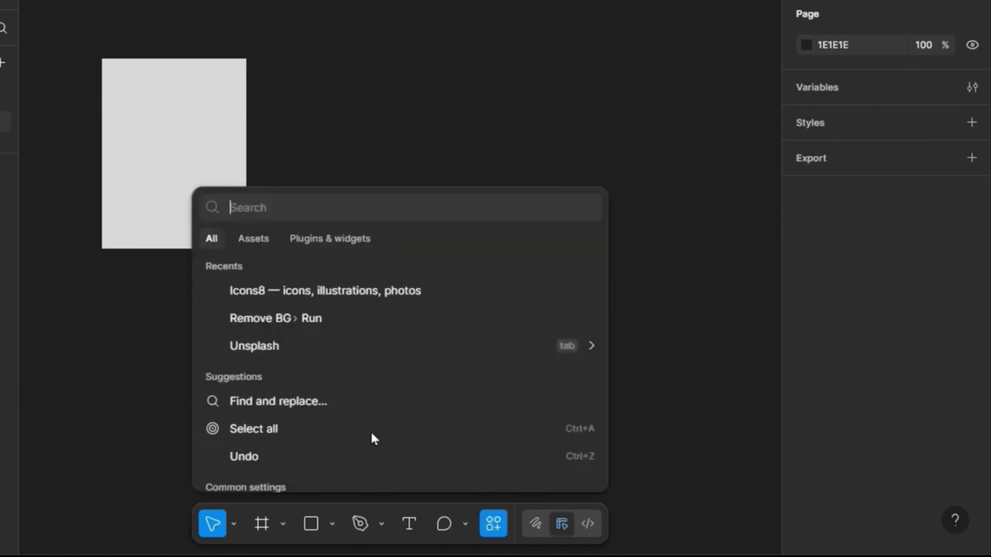
{"action": "left_click", "coordinate": [334, 246]}
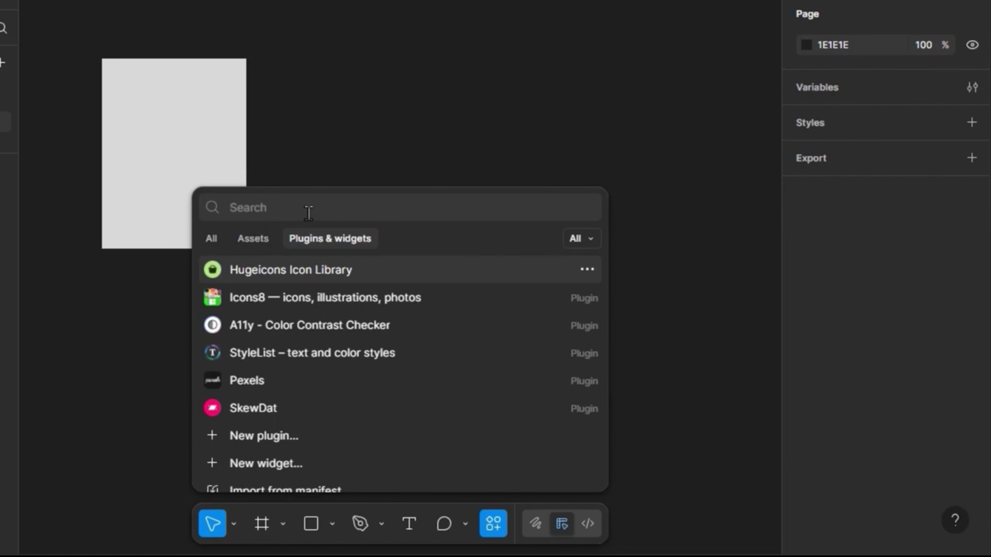
{"action": "type", "text": "content reels"}
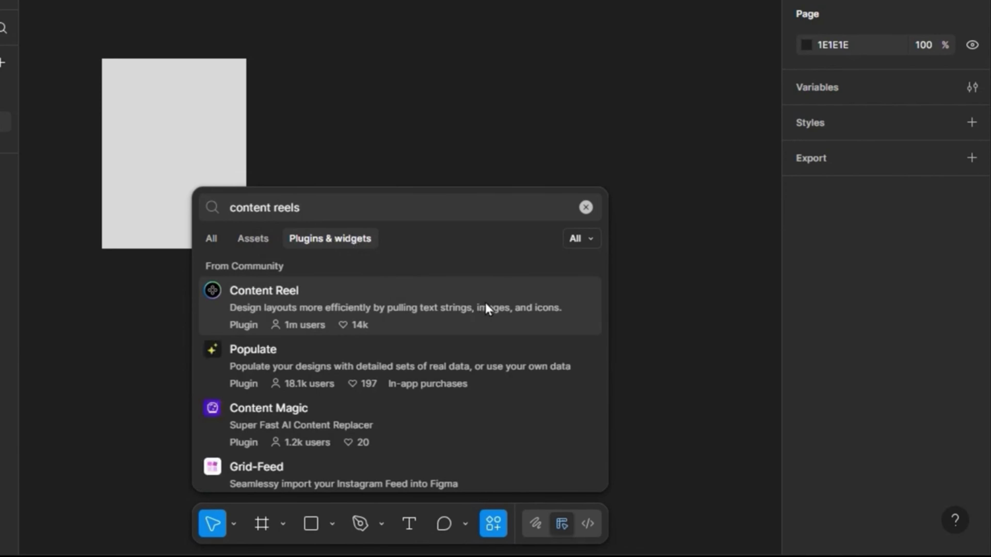
{"action": "left_click", "coordinate": [486, 309]}
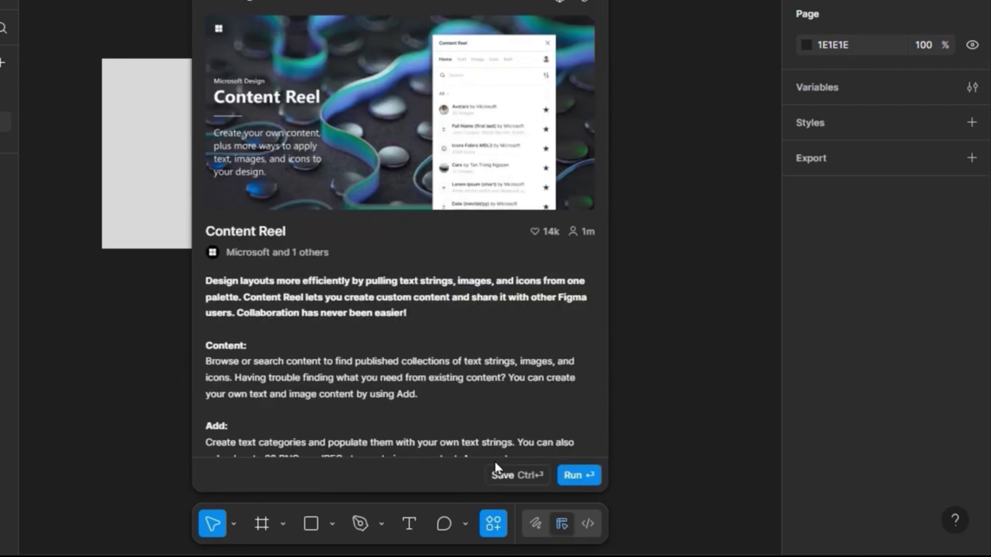
{"action": "left_click", "coordinate": [501, 475]}
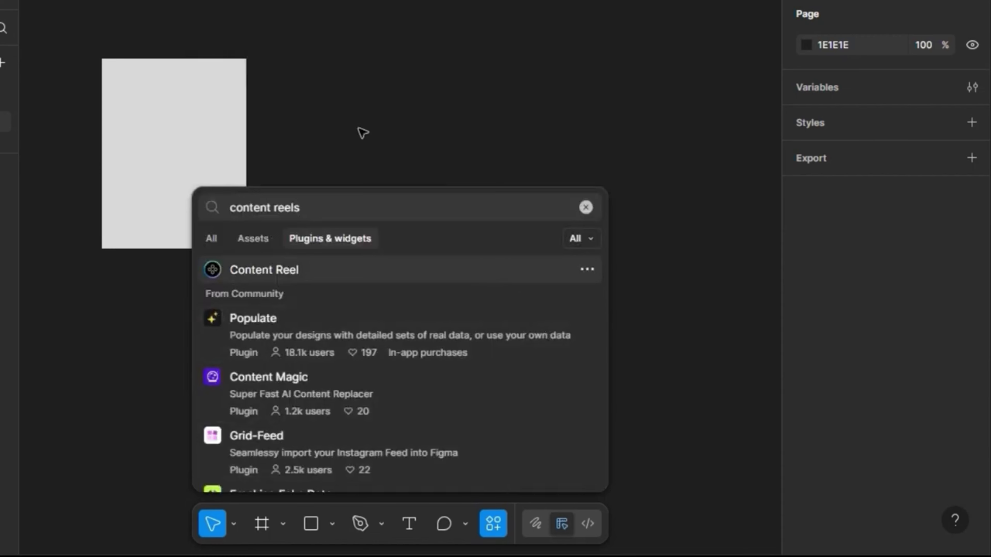
- Search the plugins for "Foundation color", save Foundation: Color Generator and launch it
{"action": "left_click", "coordinate": [177, 215]}
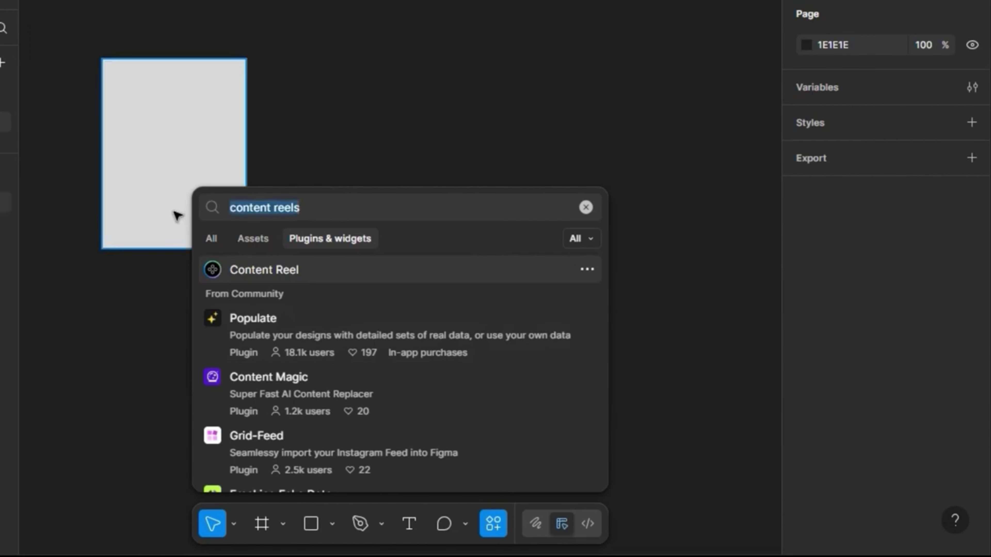
{"action": "type", "text": "F"}
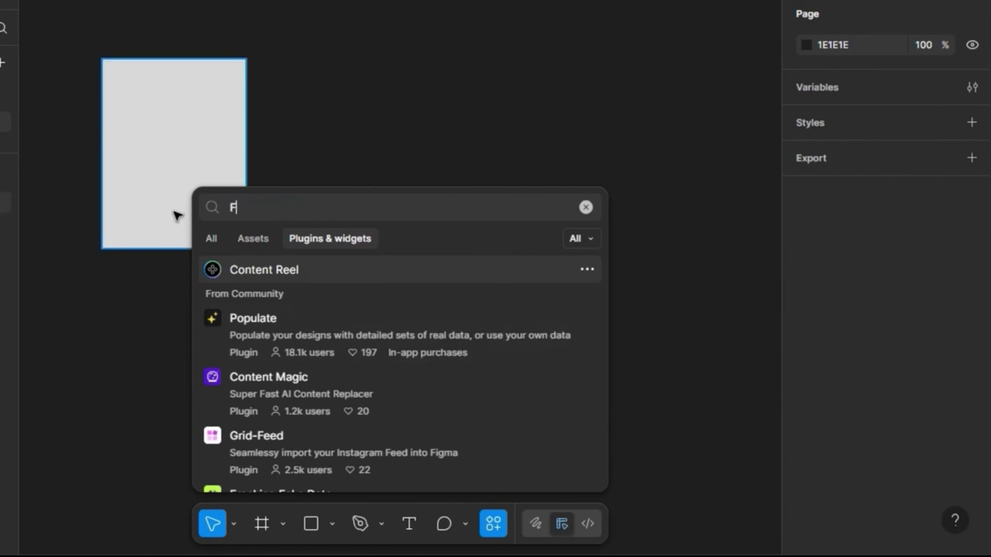
{"action": "type", "text": "oundation color"}
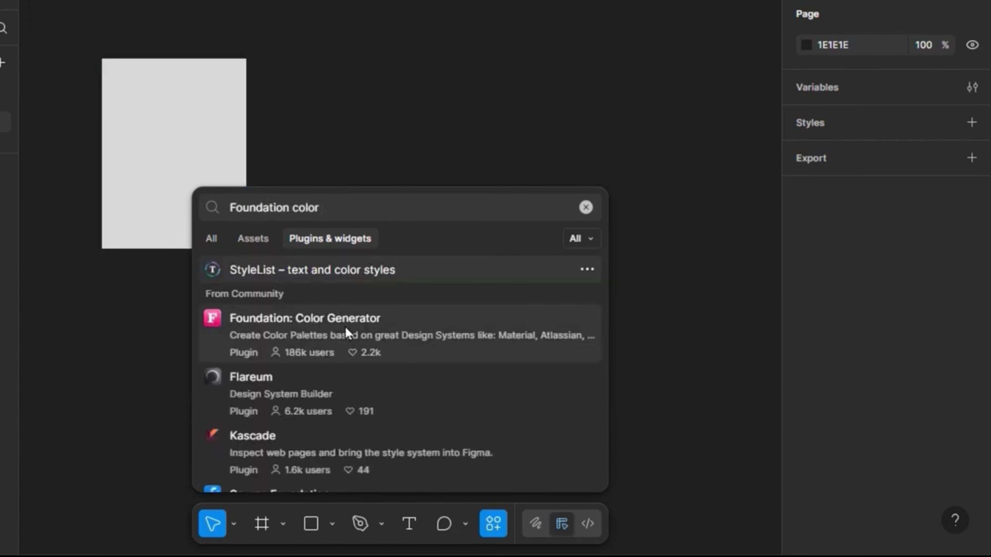
{"action": "left_click", "coordinate": [524, 339]}
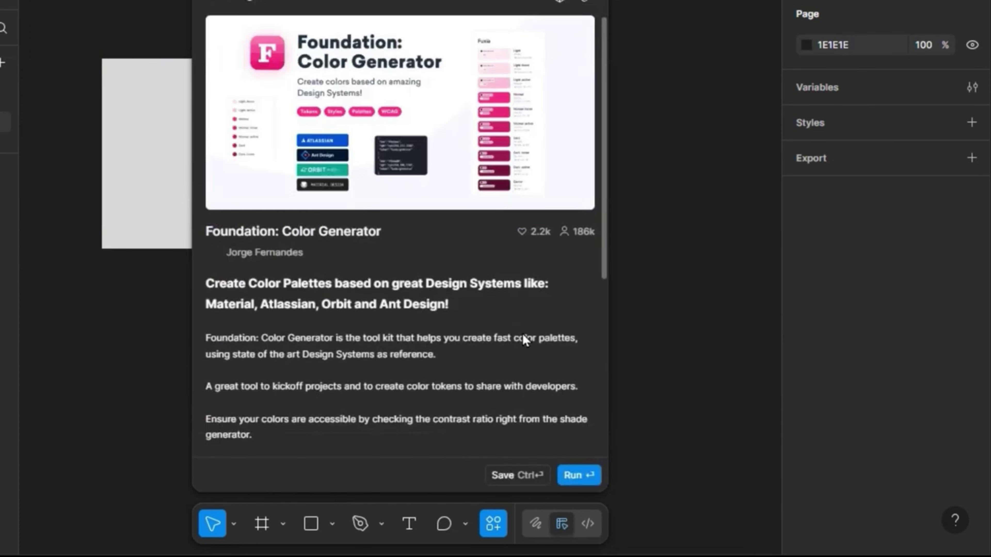
{"action": "left_click", "coordinate": [520, 475]}
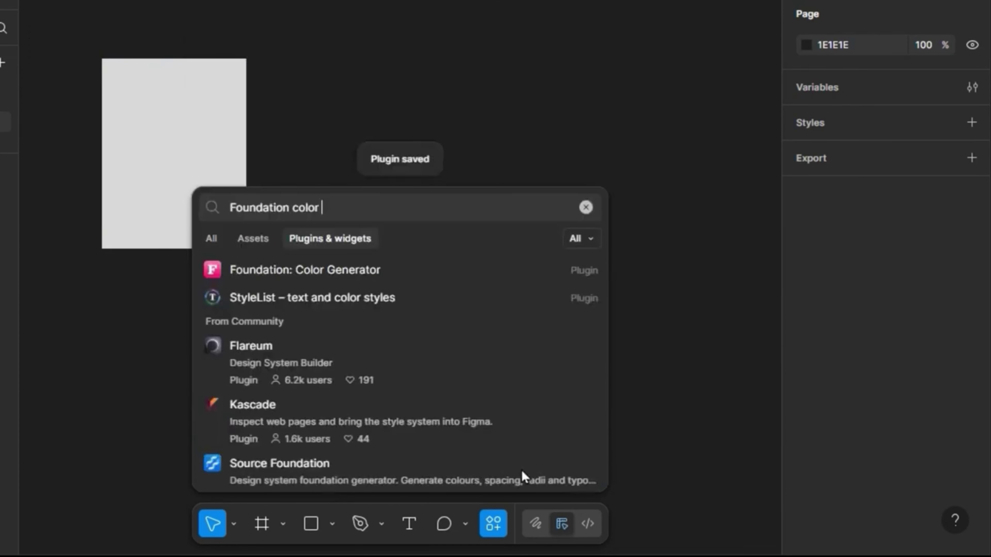
{"action": "left_click", "coordinate": [379, 270]}
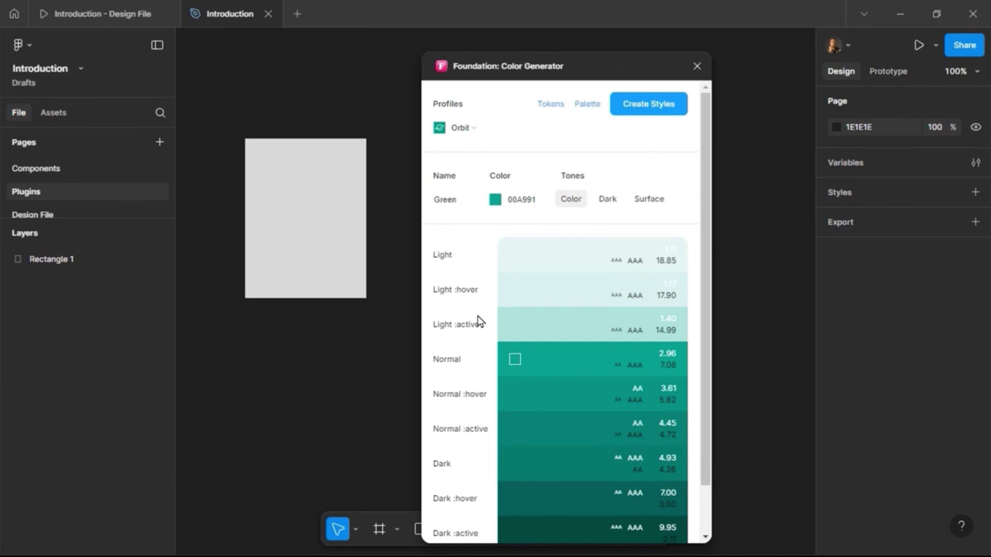
- Generate the Purple palette on the canvas using the color generator's Material profile
{"action": "left_click", "coordinate": [474, 138]}
{"action": "left_click", "coordinate": [485, 179]}
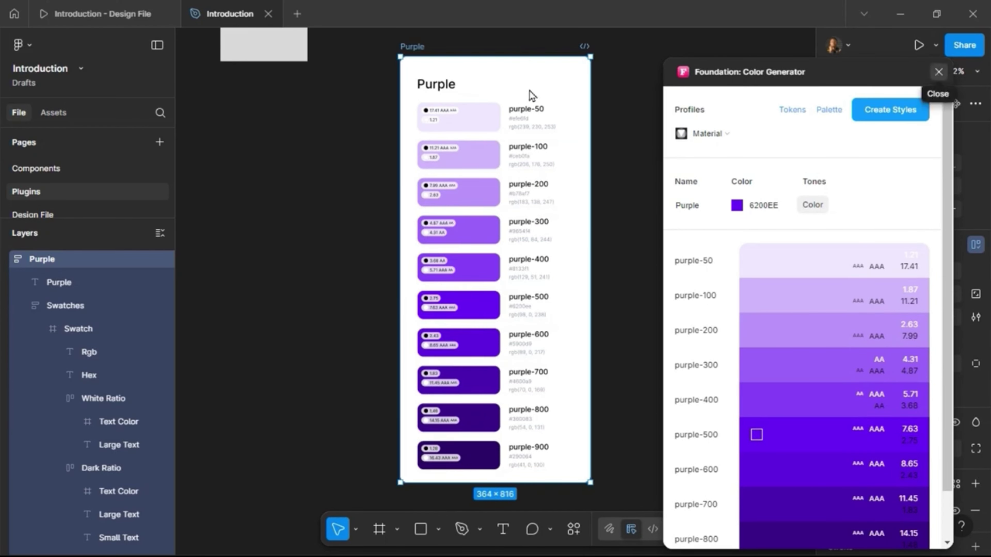
{"action": "left_click", "coordinate": [427, 70]}
{"action": "left_click", "coordinate": [367, 163]}
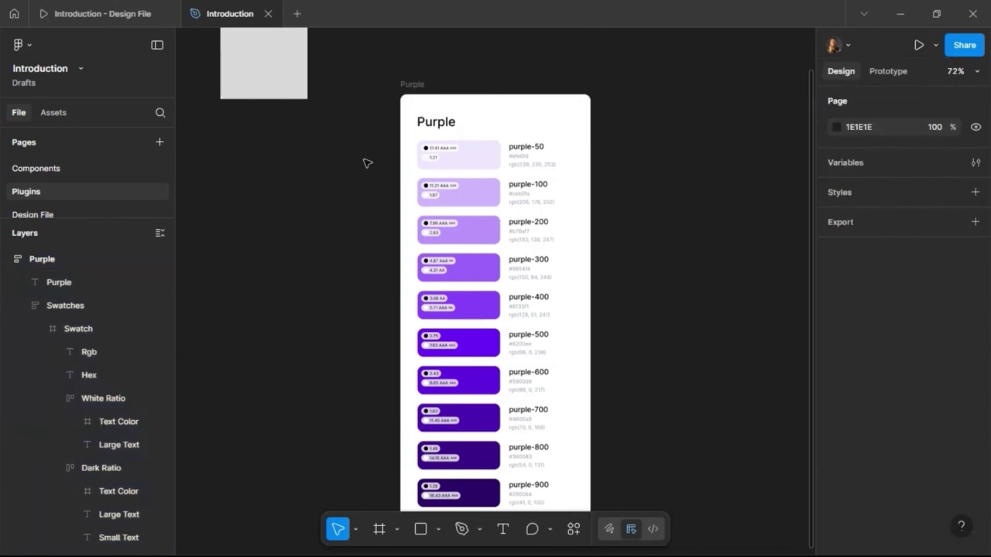
- Launch the recently used Content Reel plugin from the empty canvas area beside the gray rectangle
{"action": "scroll", "coordinate": [359, 148], "scroll_direction": "up", "scroll_amount": 3}
{"action": "scroll", "coordinate": [359, 148], "scroll_direction": "up", "scroll_amount": 2}
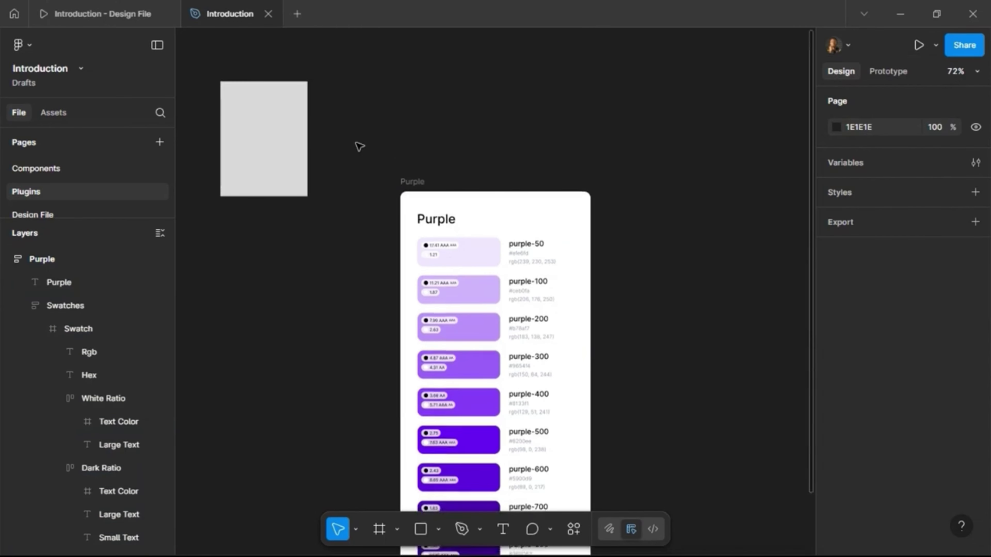
{"action": "right_click", "coordinate": [359, 146]}
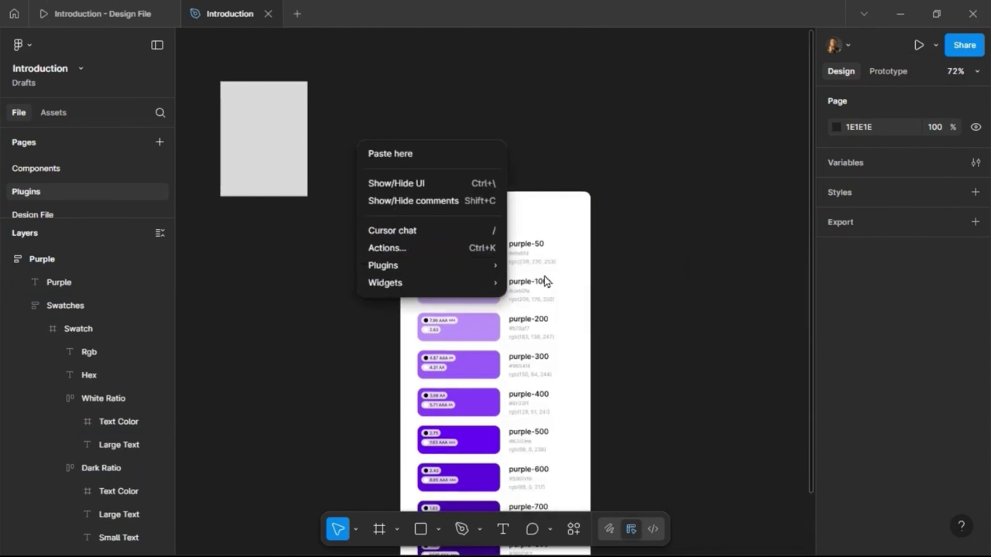
{"action": "mouse_move", "coordinate": [490, 269]}
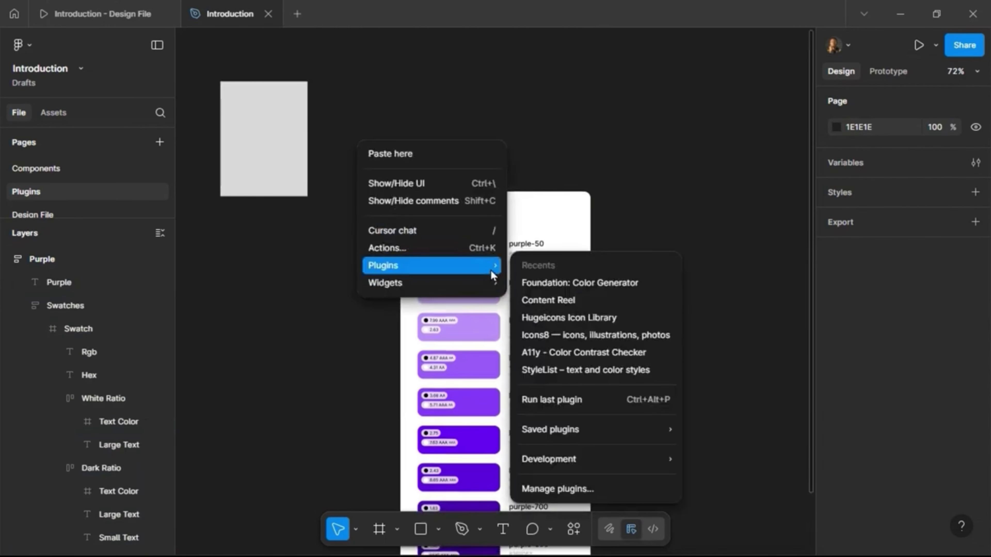
{"action": "left_click", "coordinate": [547, 300]}
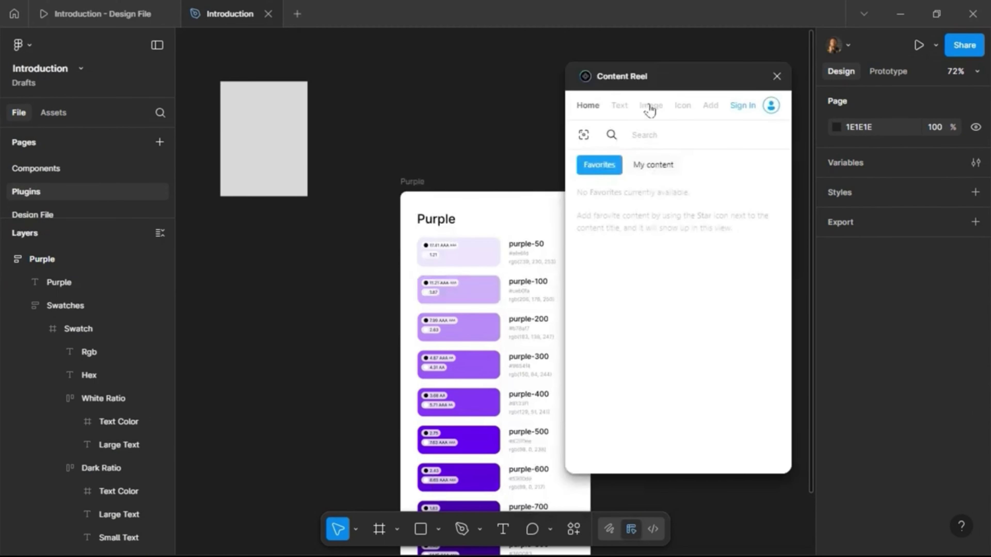
- Fill the gray rectangle with a photo from Content Reel's Avatars (male) image collection, applying the collection twice for a different portrait
{"action": "left_click", "coordinate": [275, 137]}
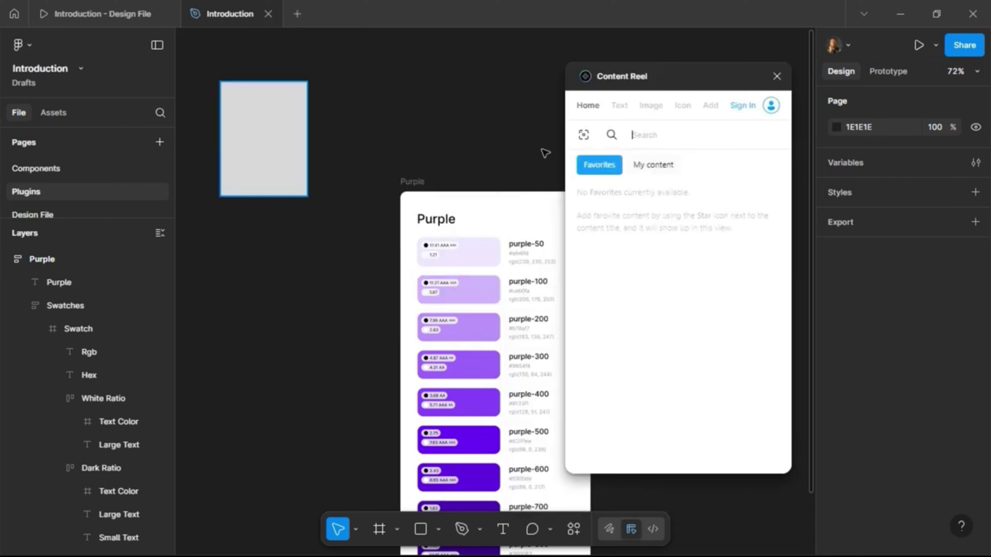
{"action": "left_click", "coordinate": [651, 107]}
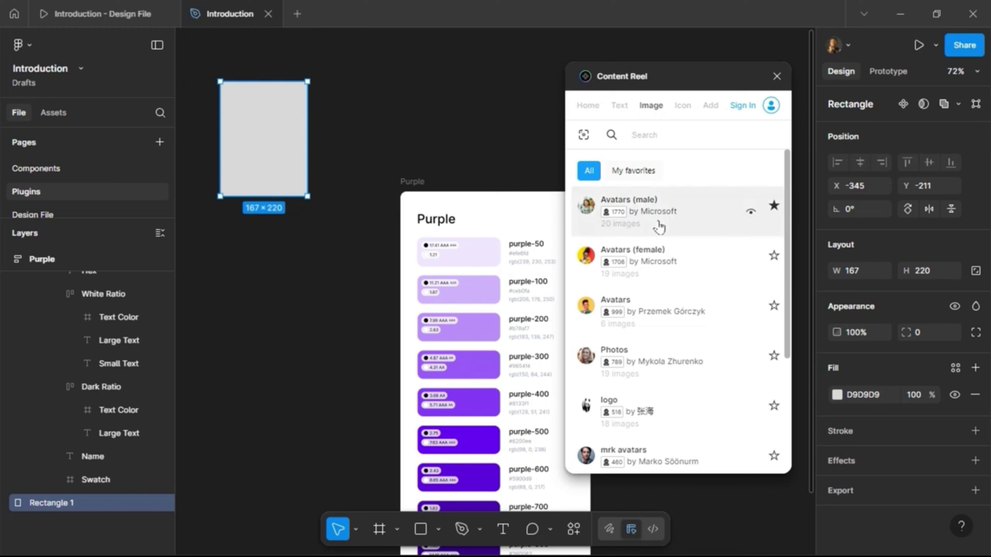
{"action": "left_click", "coordinate": [614, 236]}
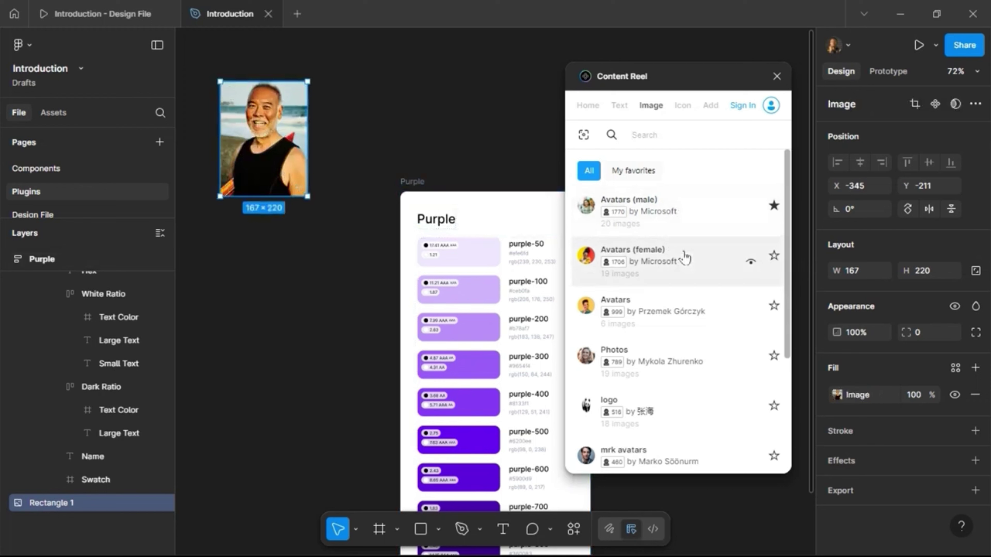
{"action": "left_click", "coordinate": [679, 236]}
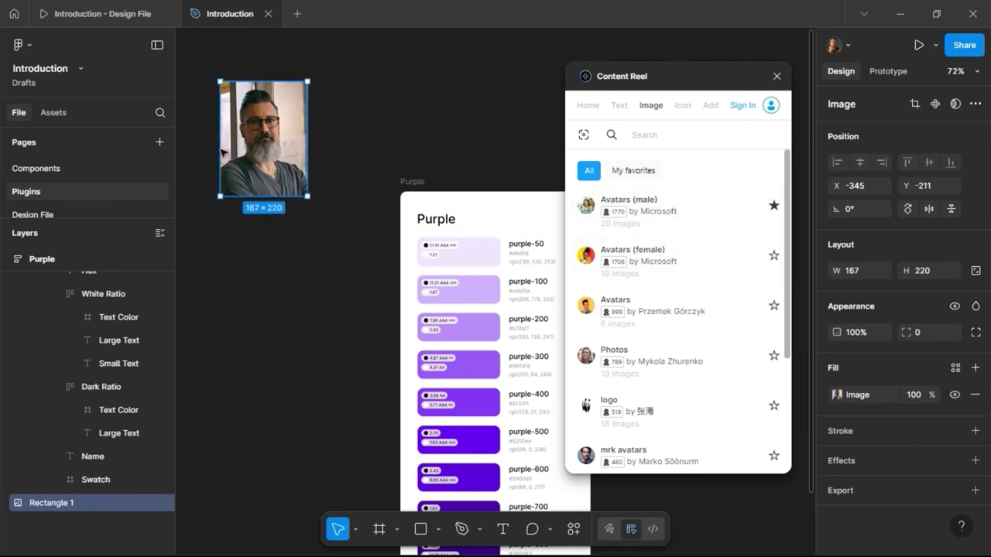
- Browse Content Reel's other image collections and its text content, and close the plugin
{"action": "scroll", "coordinate": [666, 369], "scroll_direction": "down", "scroll_amount": 2}
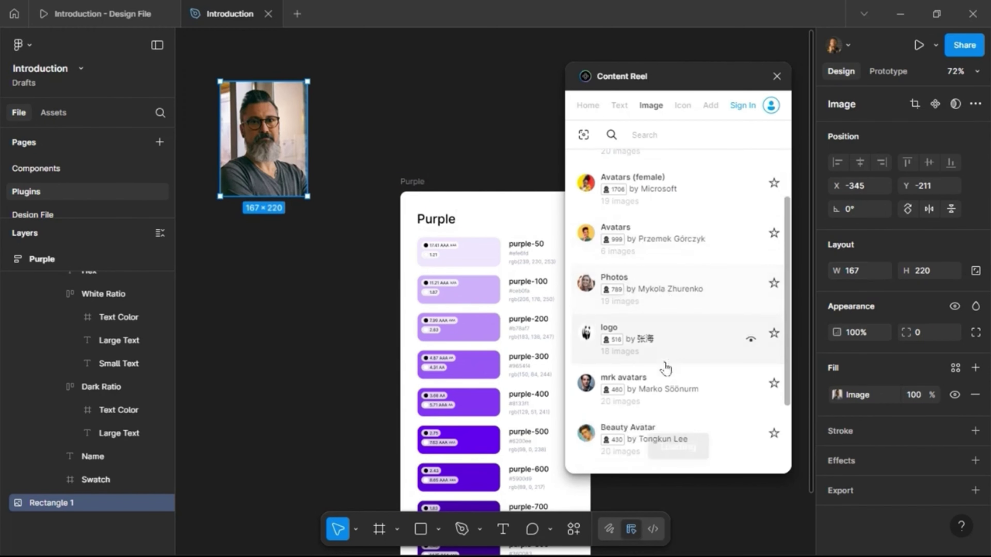
{"action": "left_click", "coordinate": [686, 360]}
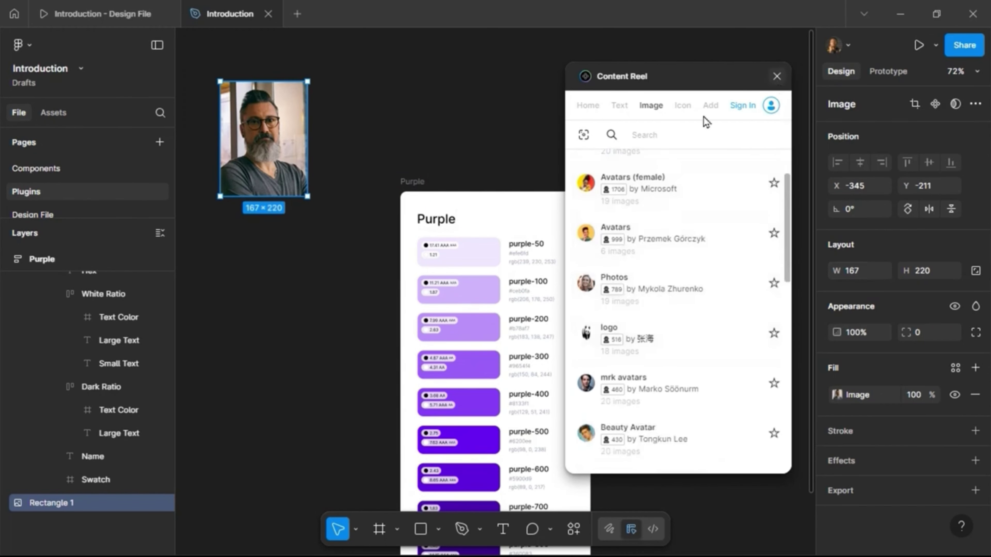
{"action": "left_click", "coordinate": [620, 106]}
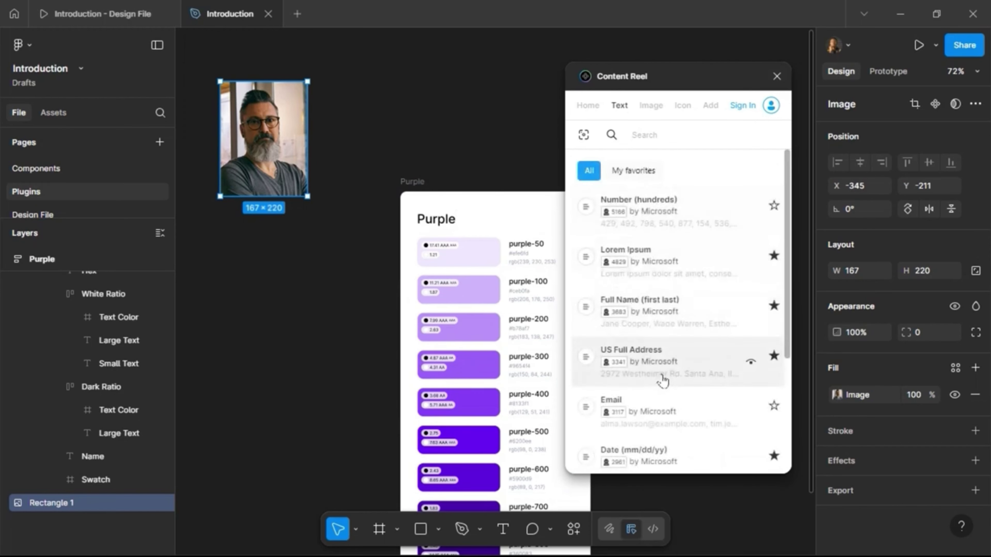
{"action": "scroll", "coordinate": [677, 387], "scroll_direction": "down", "scroll_amount": 2}
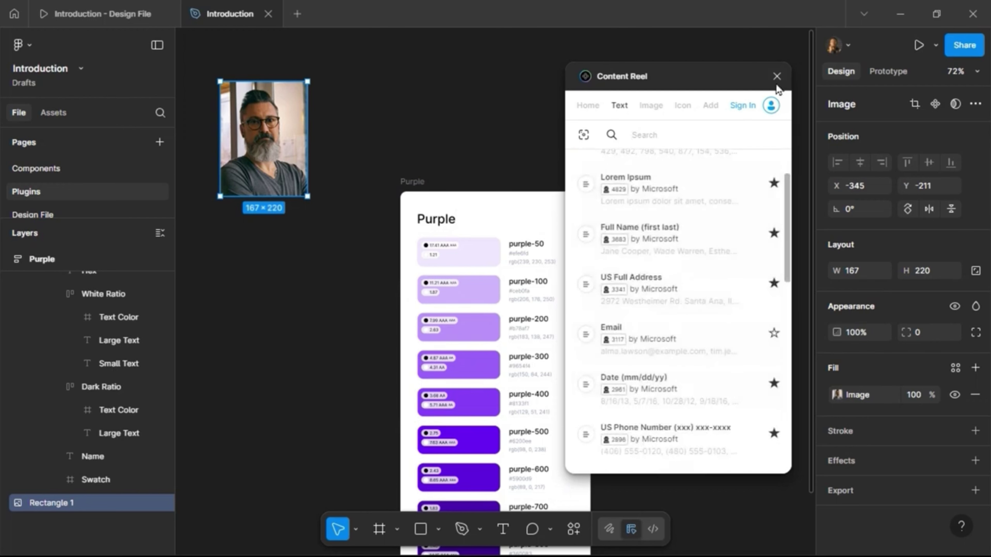
{"action": "left_click", "coordinate": [777, 76]}
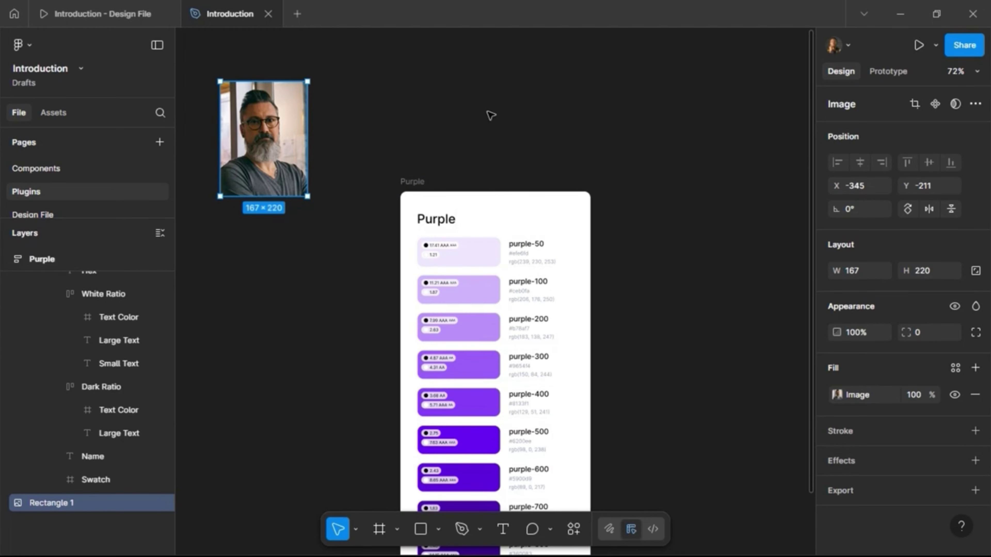
- Launch the Hugeicons Icon Library plugin and show only icons of the free Stroke (Rounded) variant
{"action": "right_click", "coordinate": [499, 104]}
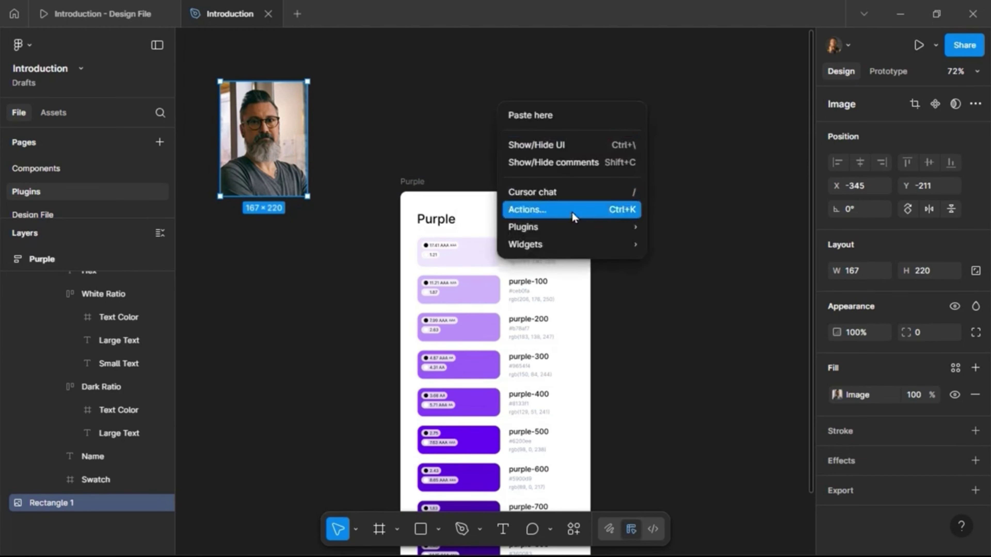
{"action": "mouse_move", "coordinate": [573, 231]}
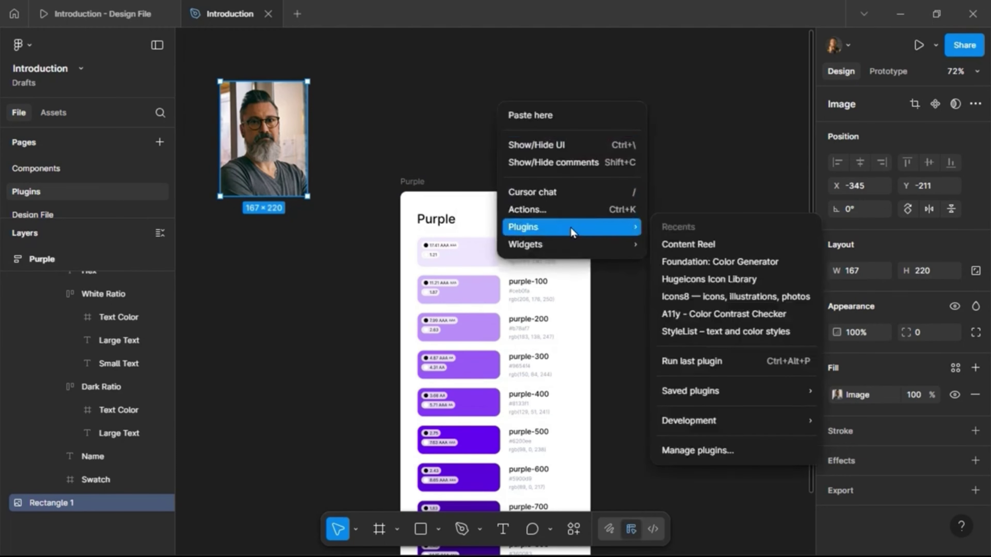
{"action": "left_click", "coordinate": [679, 280]}
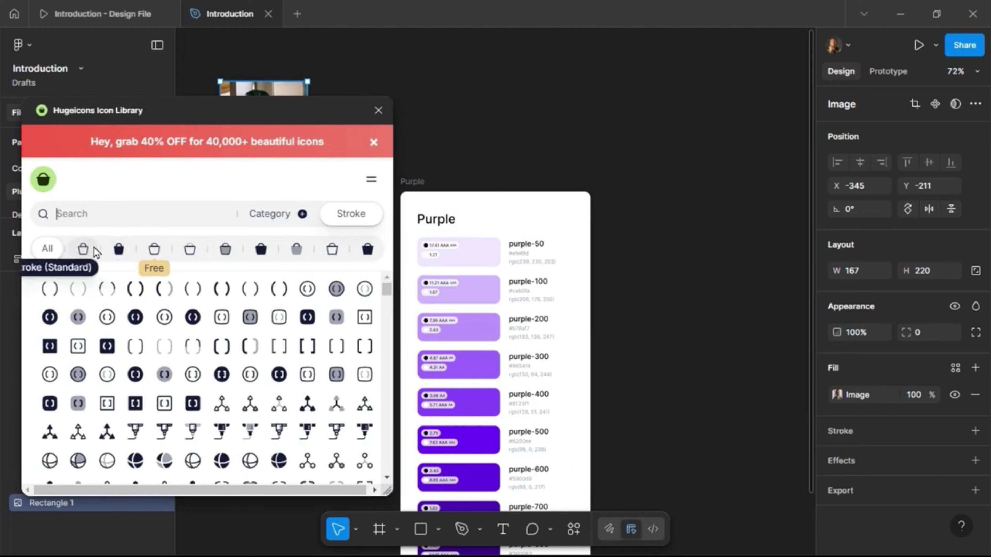
{"action": "left_click", "coordinate": [154, 250]}
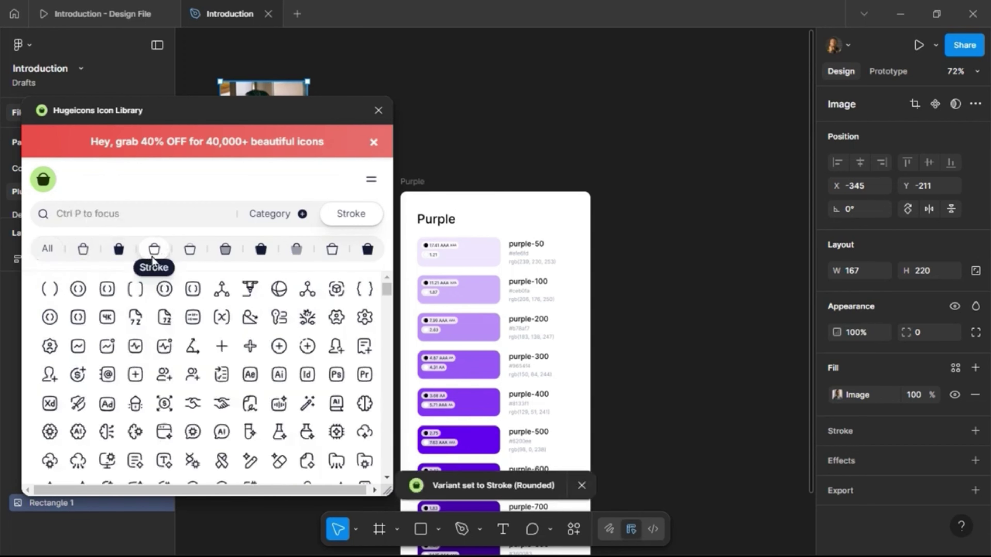
- Search the icon library for "Home" in the free Stroke style and insert the home-09 icon
{"action": "left_click", "coordinate": [126, 219]}
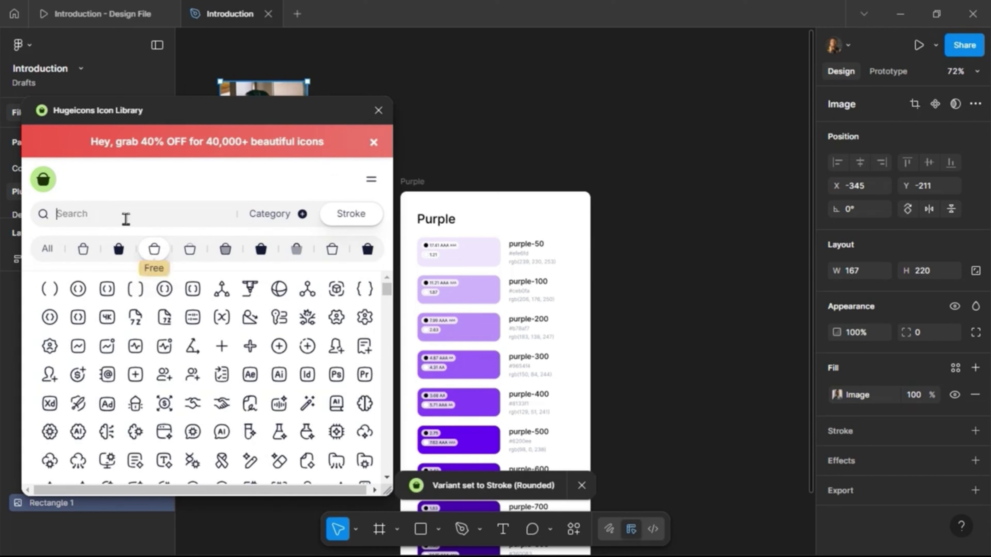
{"action": "type", "text": "Home"}
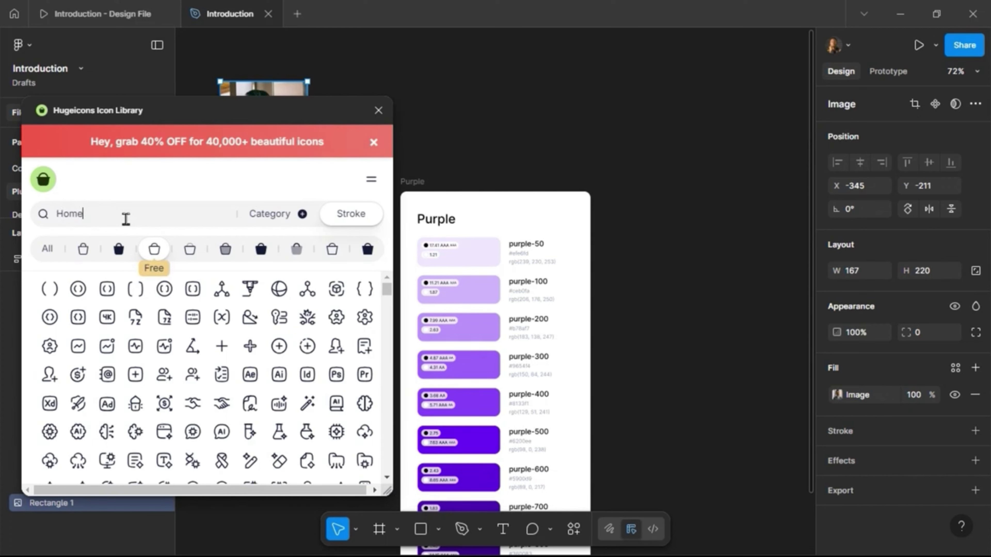
{"action": "left_click", "coordinate": [152, 252]}
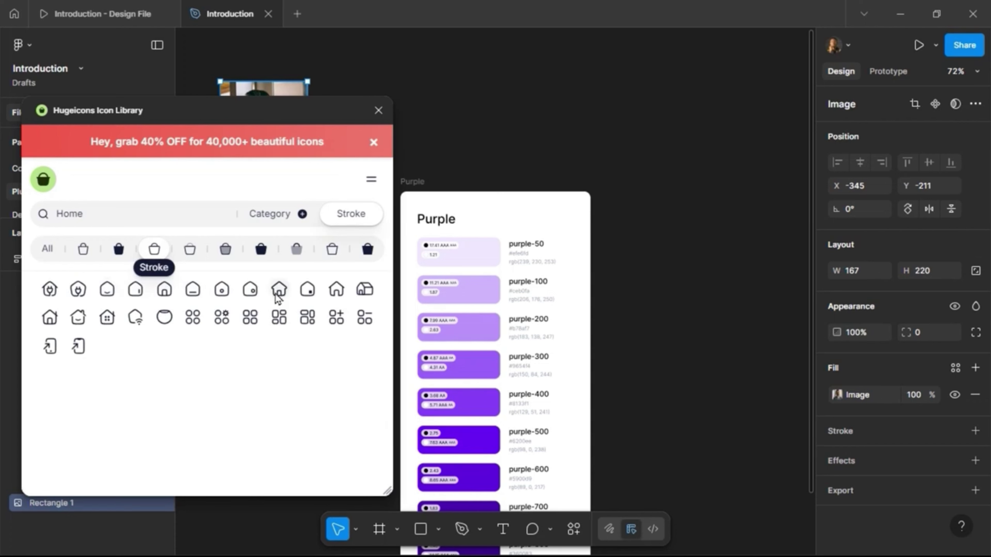
{"action": "left_click", "coordinate": [339, 292]}
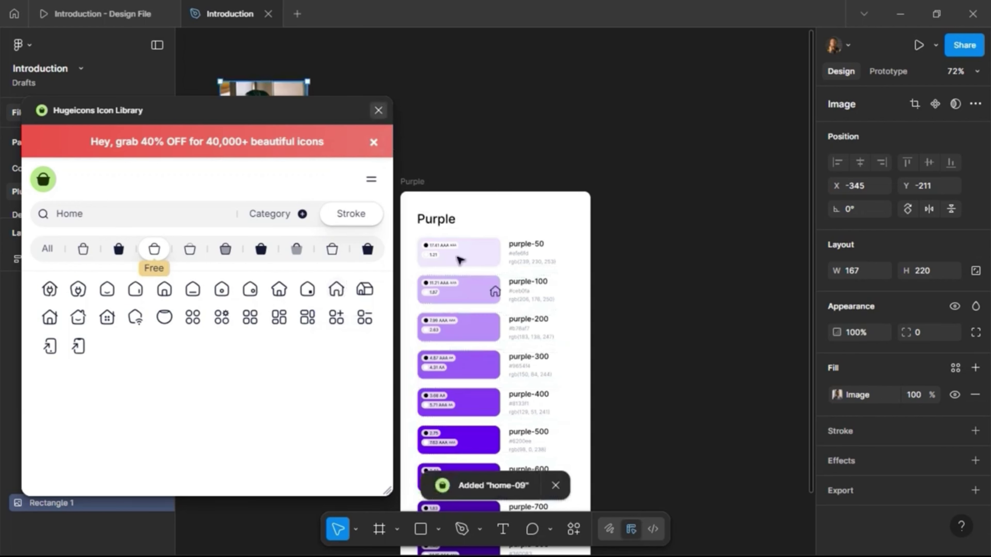
- Close the icon library and move the home icon off the Purple palette onto the empty canvas below the photo
{"action": "left_click", "coordinate": [378, 110]}
{"action": "left_click_drag", "start_coordinate": [495, 283], "coordinate": [362, 240]}
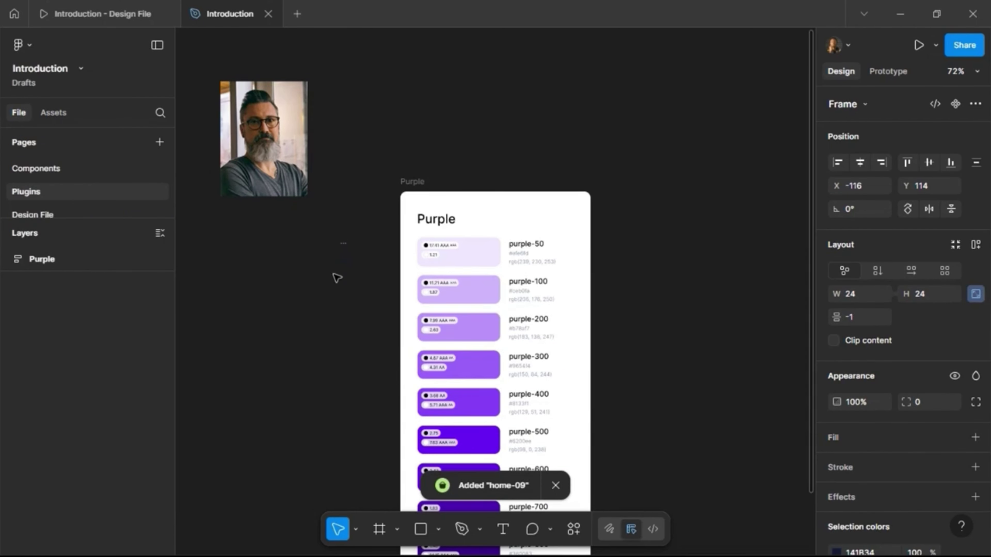
{"action": "left_click", "coordinate": [342, 250]}
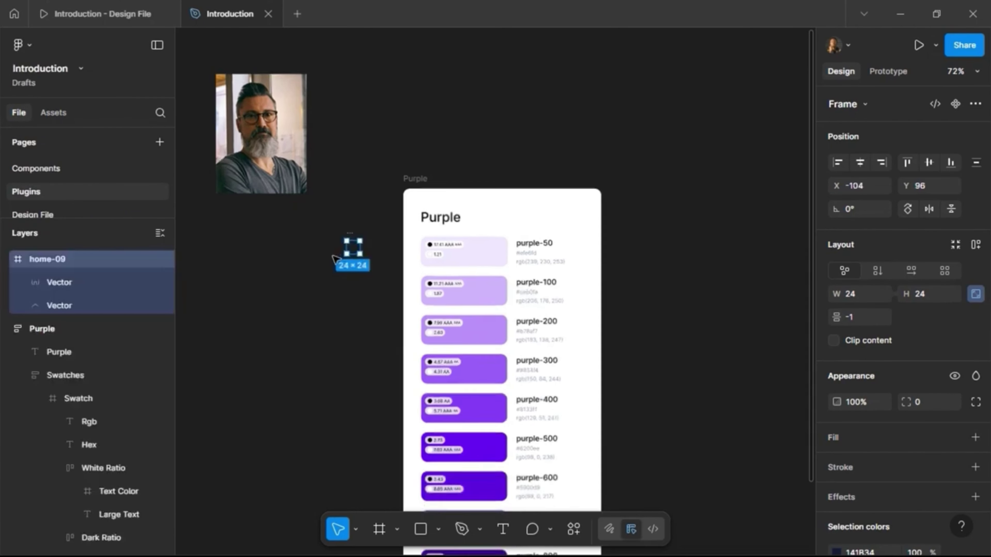
- Set the home icon's selection color to FFFFFF
{"action": "scroll", "coordinate": [351, 254], "scroll_direction": "up", "scroll_amount": 3}
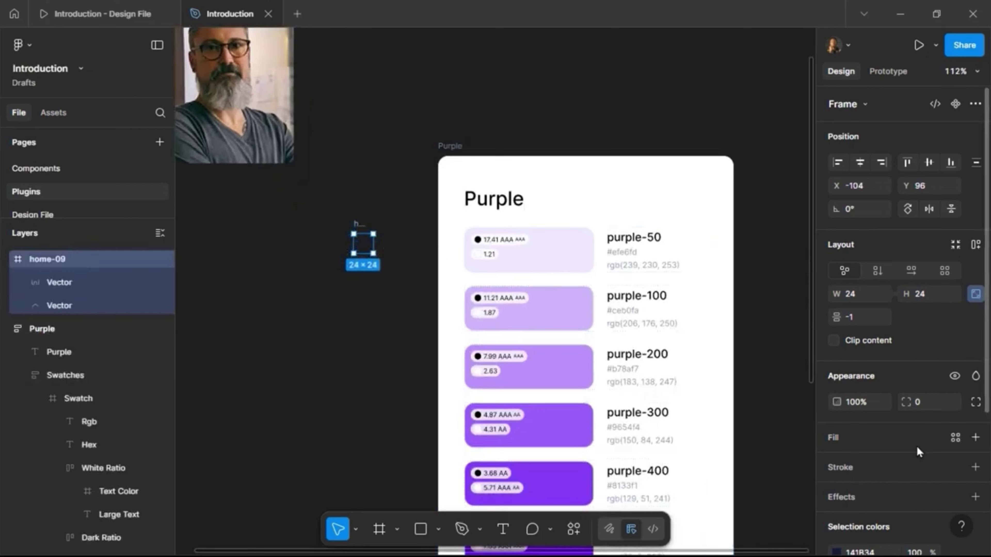
{"action": "scroll", "coordinate": [898, 468], "scroll_direction": "down", "scroll_amount": 5}
{"action": "left_click", "coordinate": [889, 363]}
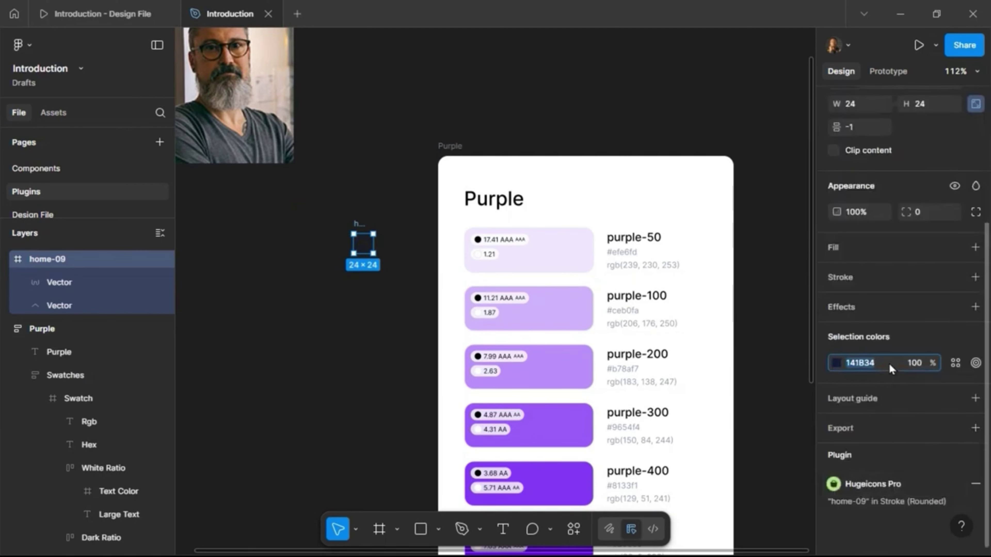
{"action": "type", "text": "ffffff"}
{"action": "key", "text": "Return"}
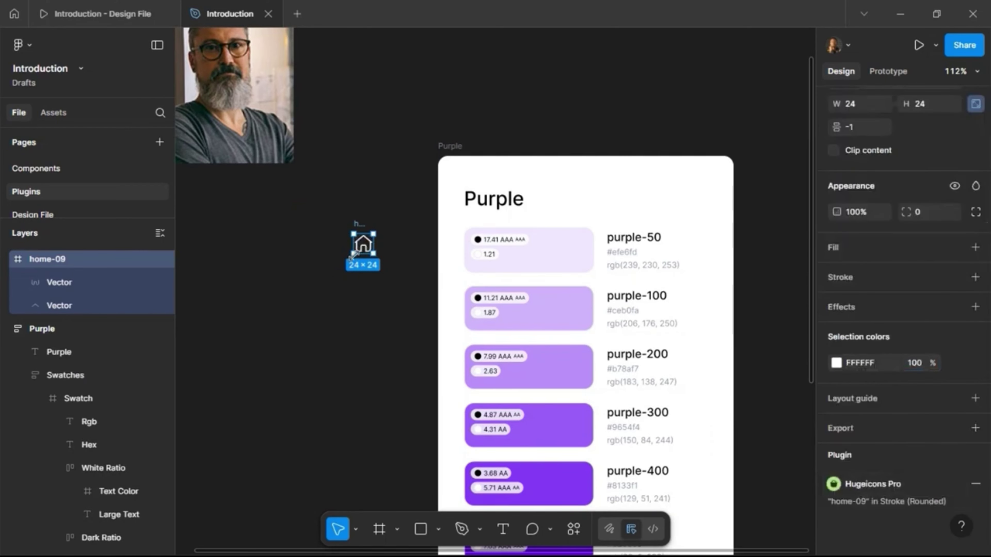
- Change the stroke of the home icon's roof vector to red E92E2E and place that vector first in the icon frame
{"action": "left_click", "coordinate": [66, 285]}
{"action": "left_click", "coordinate": [62, 305]}
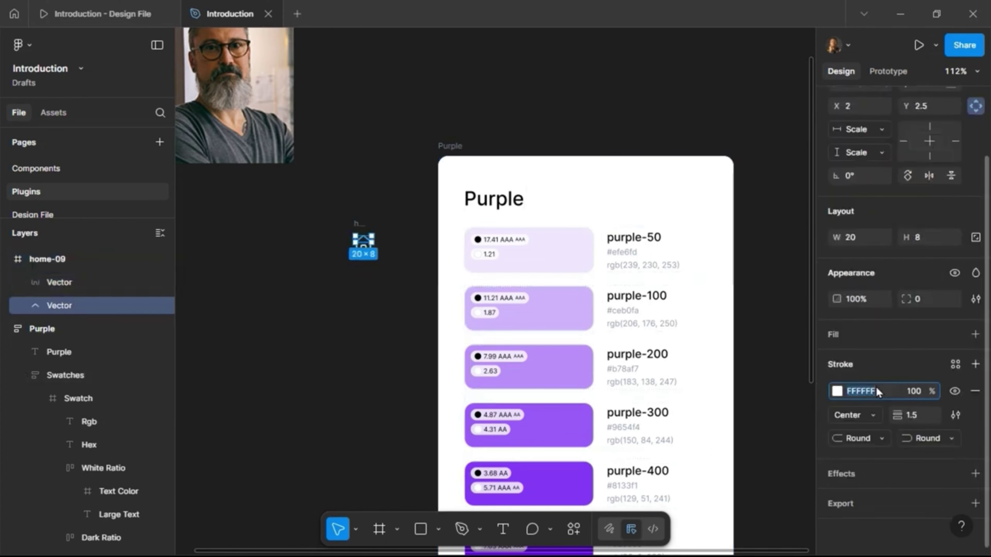
{"action": "left_click", "coordinate": [838, 392]}
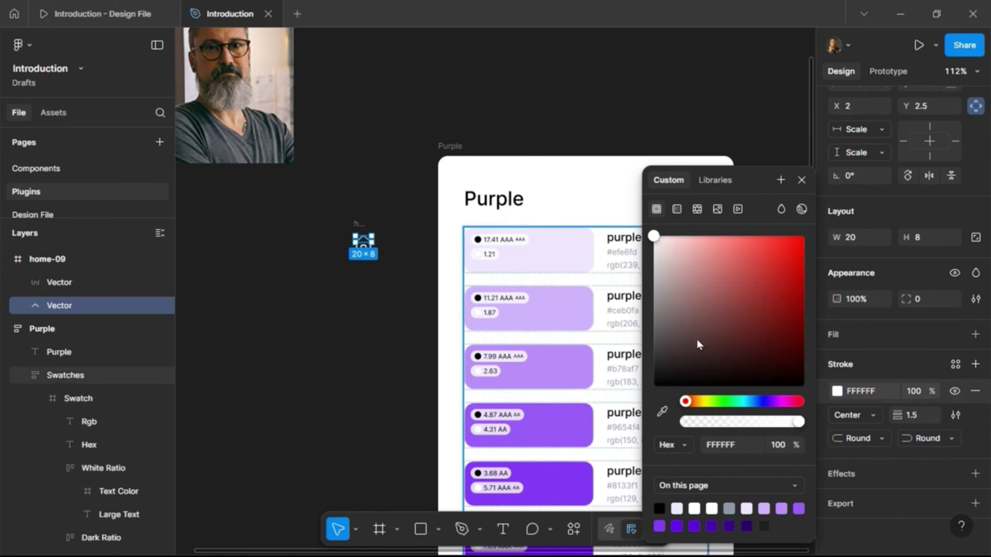
{"action": "left_click_drag", "start_coordinate": [696, 338], "coordinate": [774, 249]}
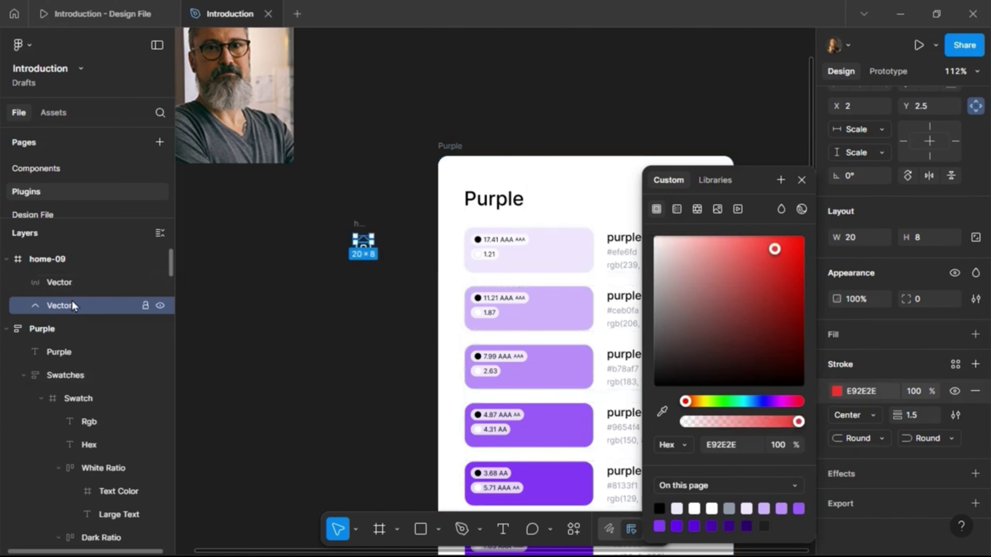
{"action": "left_click_drag", "start_coordinate": [72, 300], "coordinate": [280, 288]}
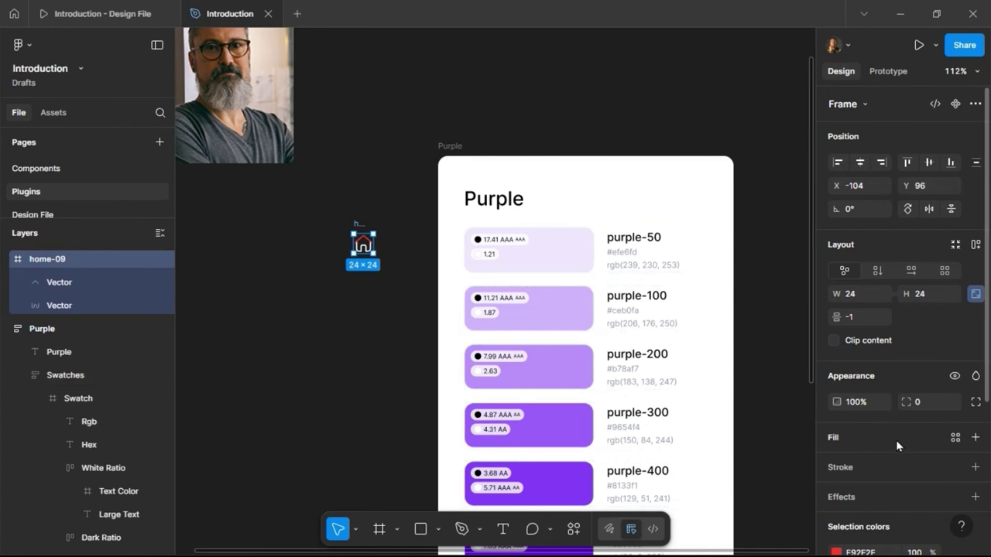
- Undo the fill added to the home icon frame and set the icon's red selection color to FFFFFF
{"action": "left_click", "coordinate": [896, 437]}
{"action": "key", "text": "ctrl+z"}
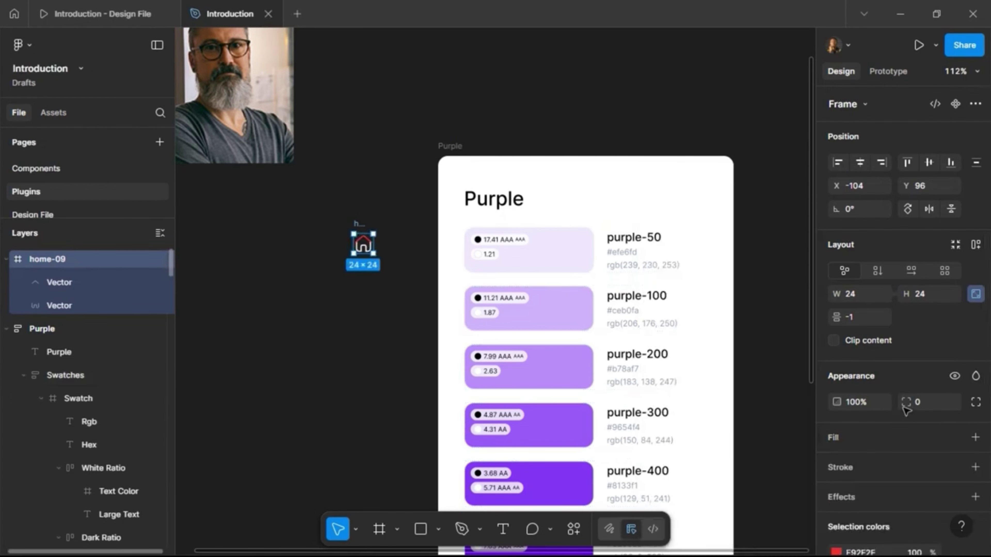
{"action": "scroll", "coordinate": [876, 414], "scroll_direction": "down", "scroll_amount": 4}
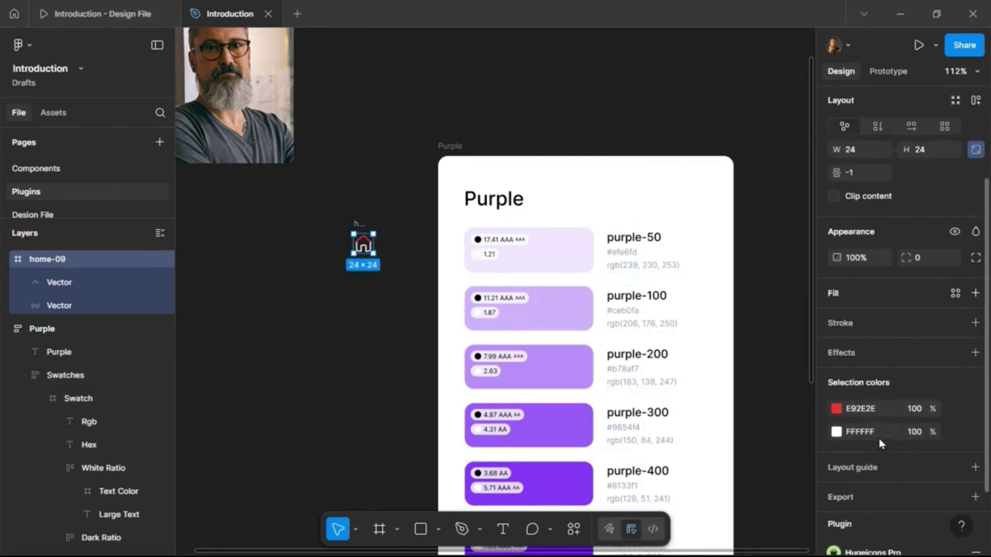
{"action": "left_click", "coordinate": [885, 410]}
{"action": "type", "text": "ffffff"}
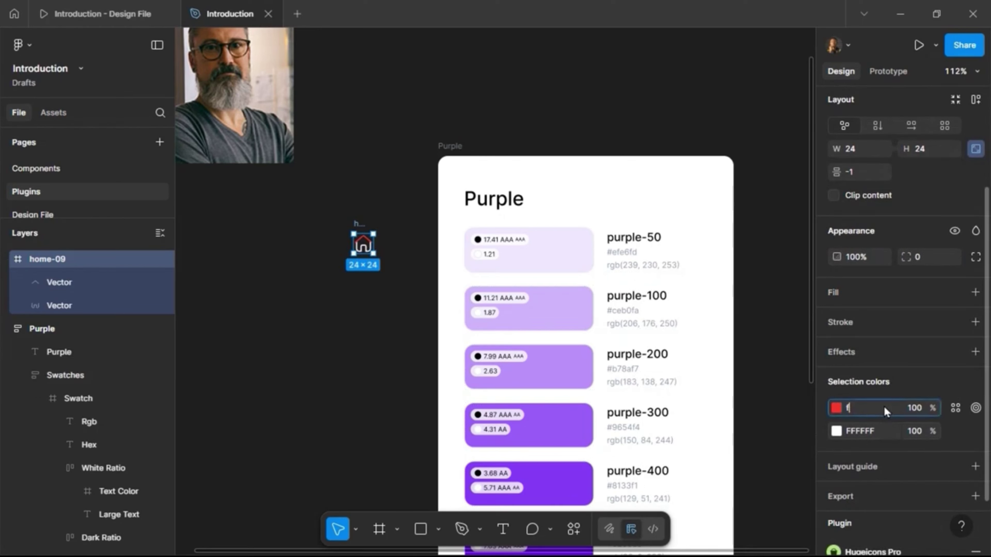
{"action": "key", "text": "Return"}
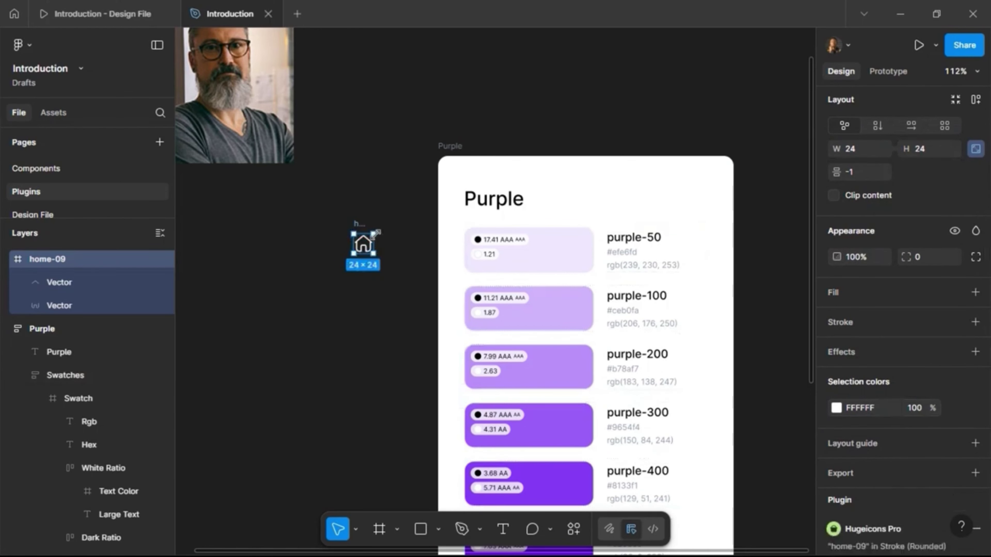
- Run the Hugeicons Icon Library plugin and remove the FFFFFF fill tried on the home icon frame
{"action": "left_click", "coordinate": [861, 292]}
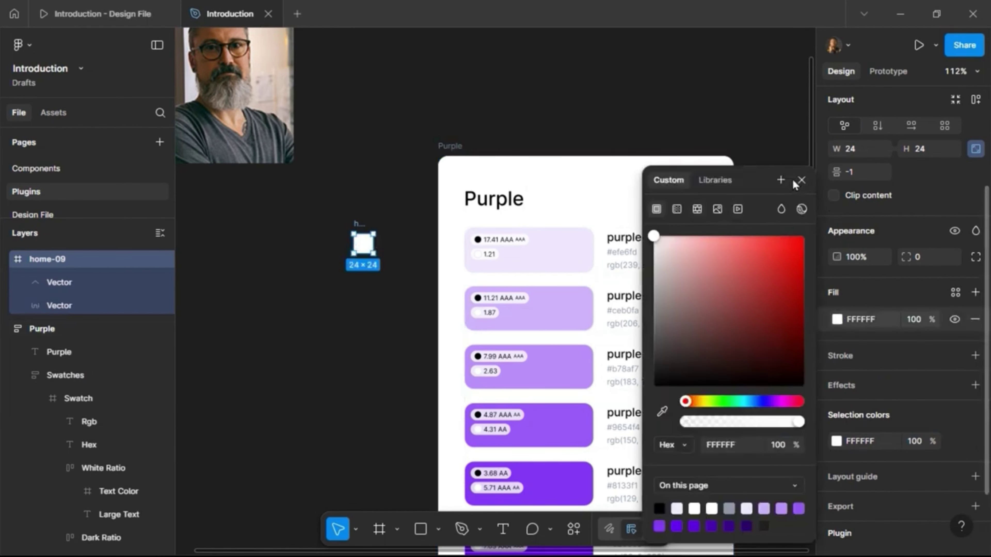
{"action": "right_click", "coordinate": [428, 180]}
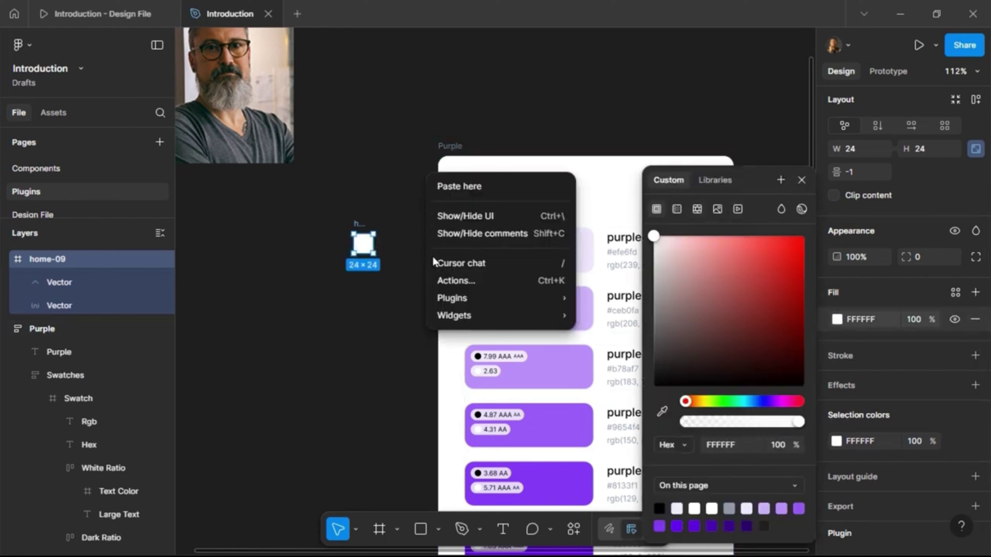
{"action": "mouse_move", "coordinate": [525, 296]}
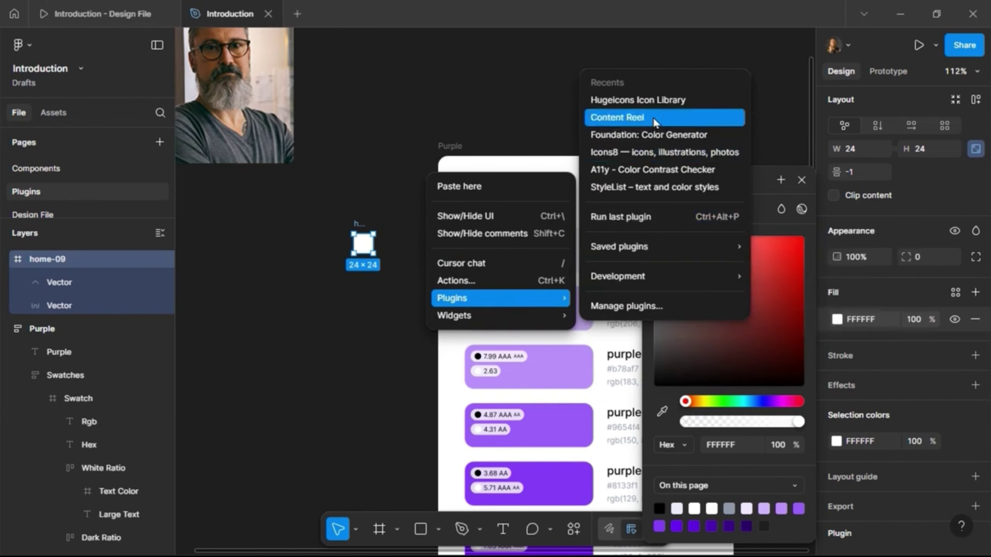
{"action": "left_click", "coordinate": [653, 100]}
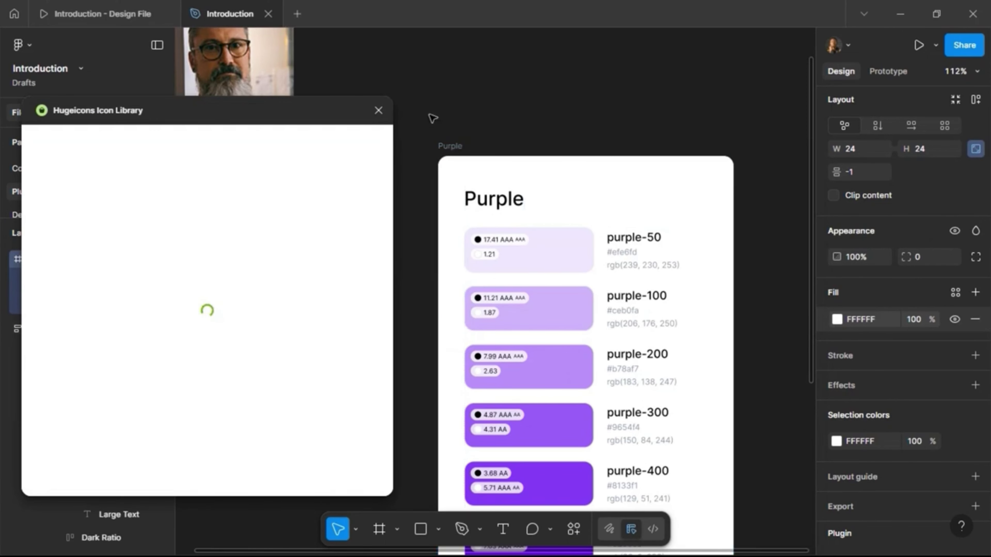
{"action": "scroll", "coordinate": [431, 121], "scroll_direction": "left", "scroll_amount": 5}
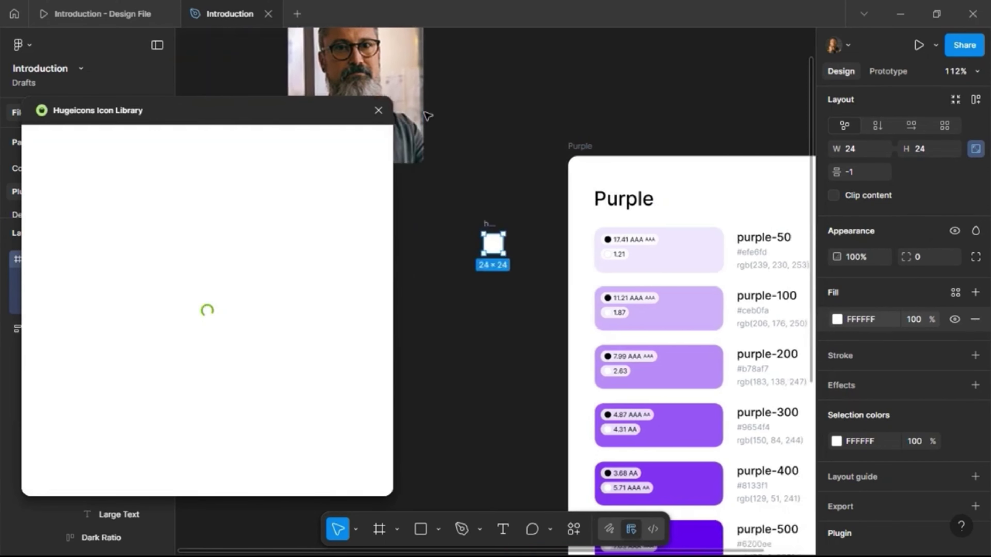
{"action": "left_click", "coordinate": [974, 319]}
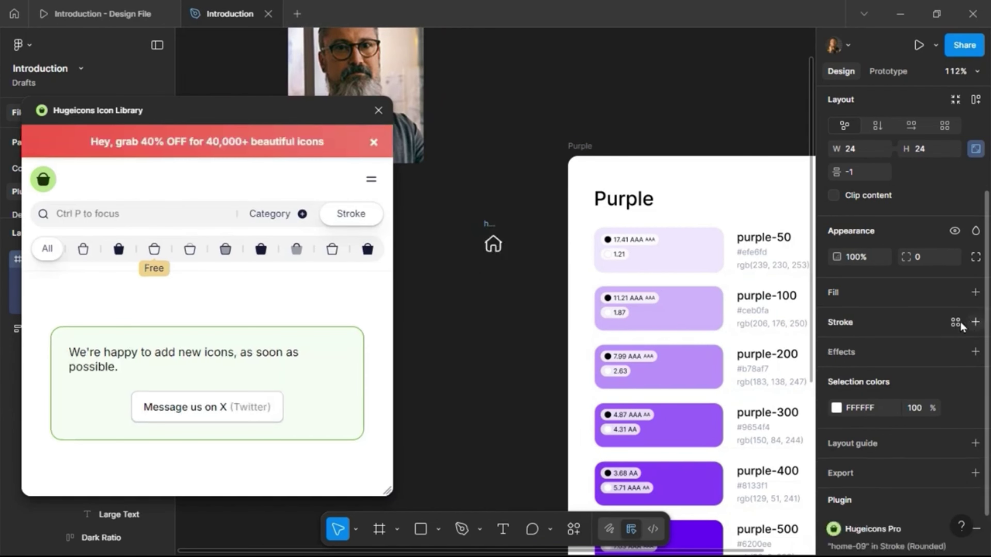
- Search the free icons in the library for "user" and replace the selected home icon with user-03
{"action": "left_click", "coordinate": [154, 249]}
{"action": "left_click", "coordinate": [142, 217]}
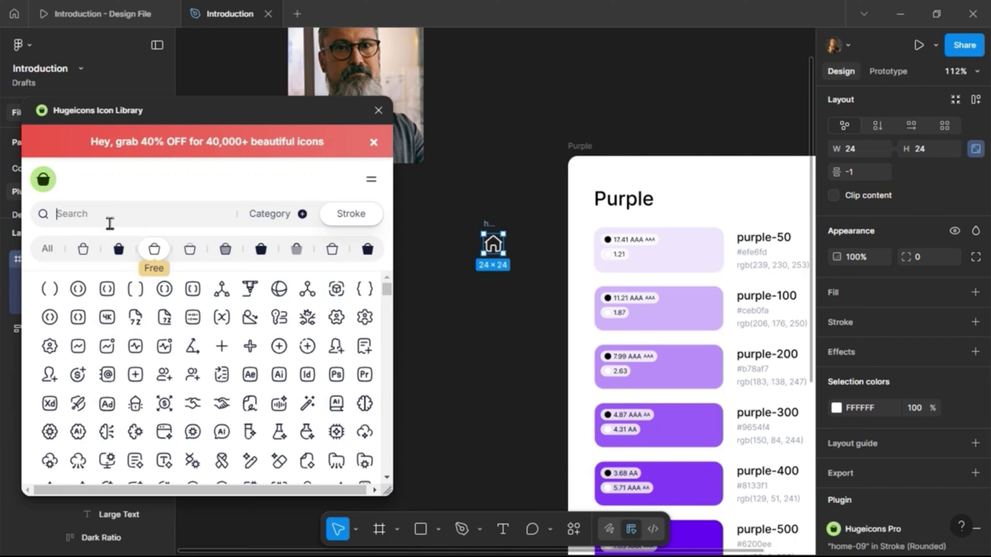
{"action": "type", "text": "user"}
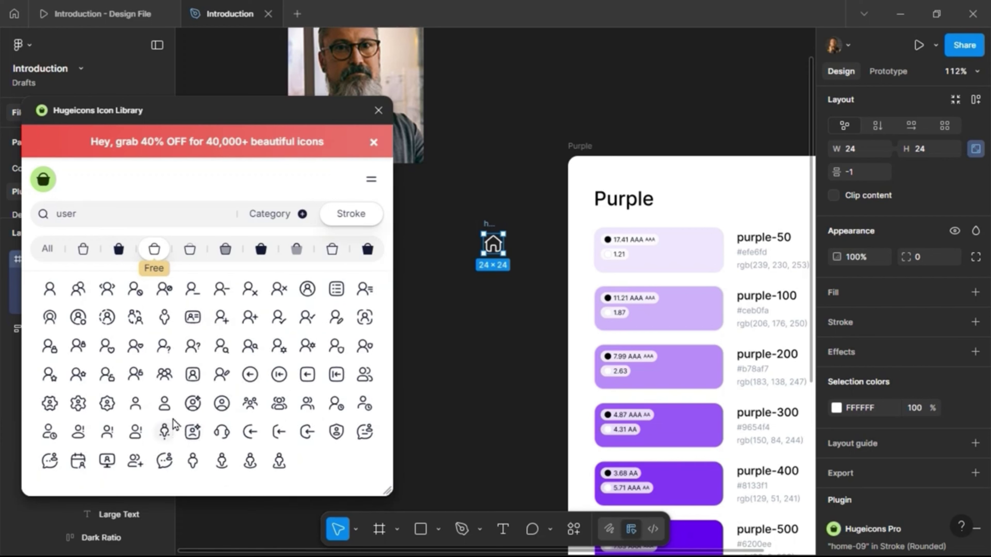
{"action": "left_click", "coordinate": [164, 406]}
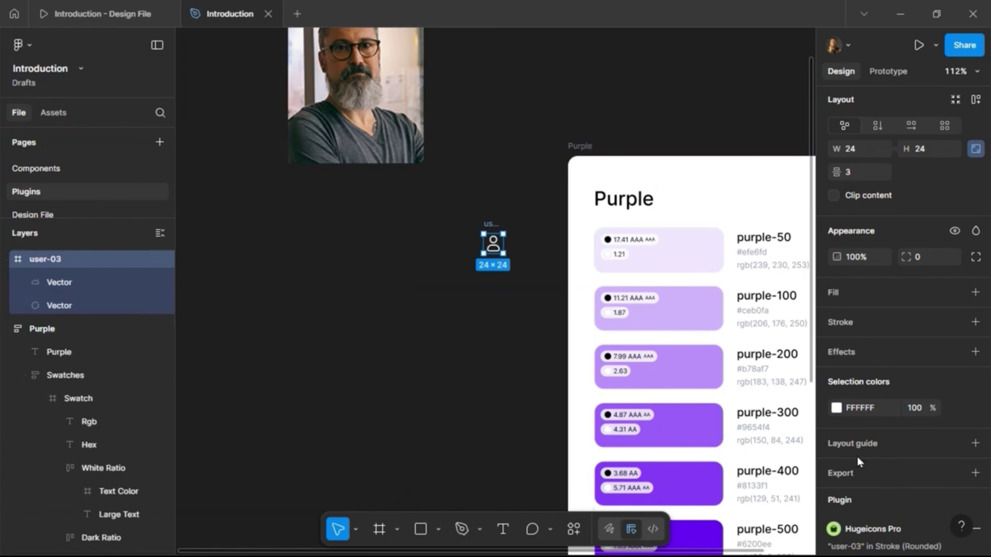
- Give both vectors inside the user-03 icon frame a D9D9D9 fill and remove their stroke
{"action": "left_click", "coordinate": [908, 296]}
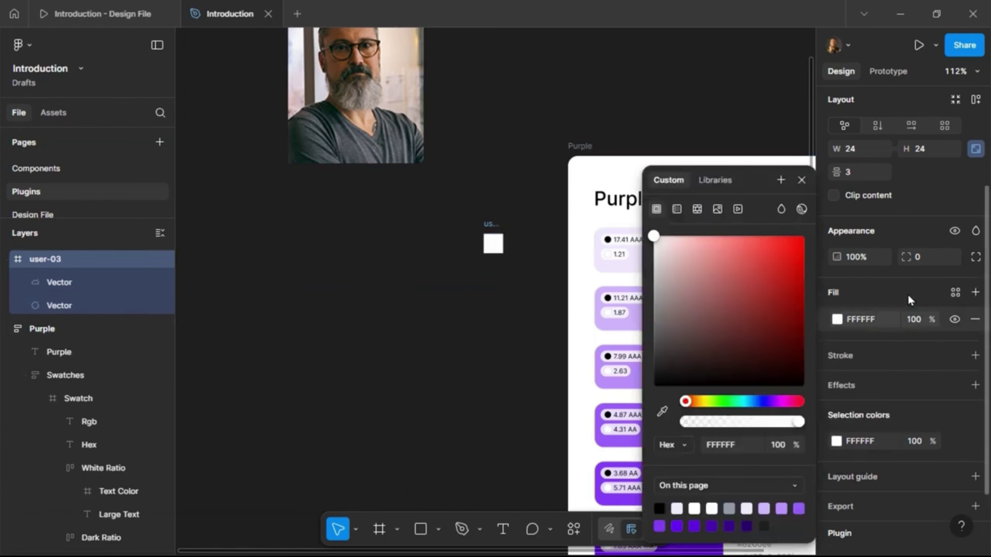
{"action": "left_click", "coordinate": [975, 319]}
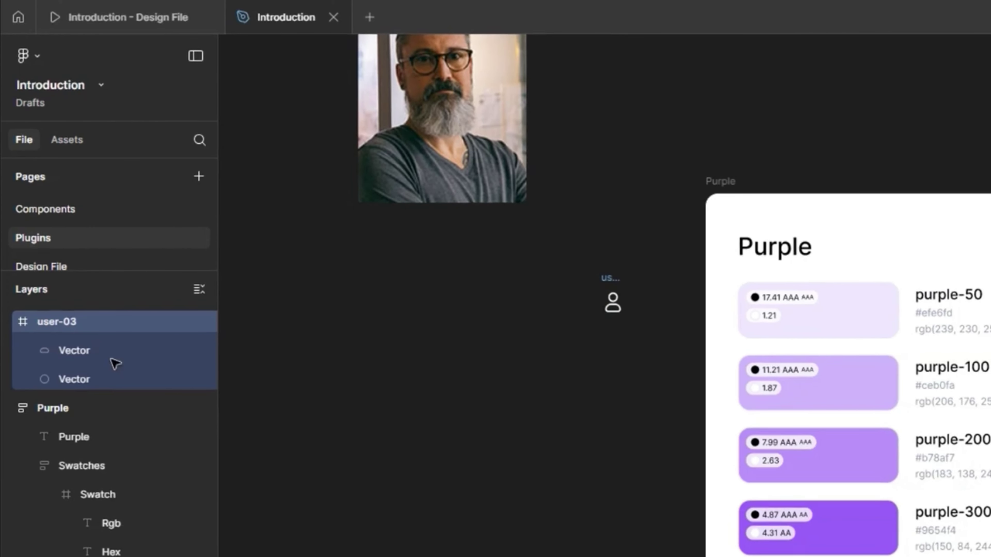
{"action": "left_click", "coordinate": [102, 353]}
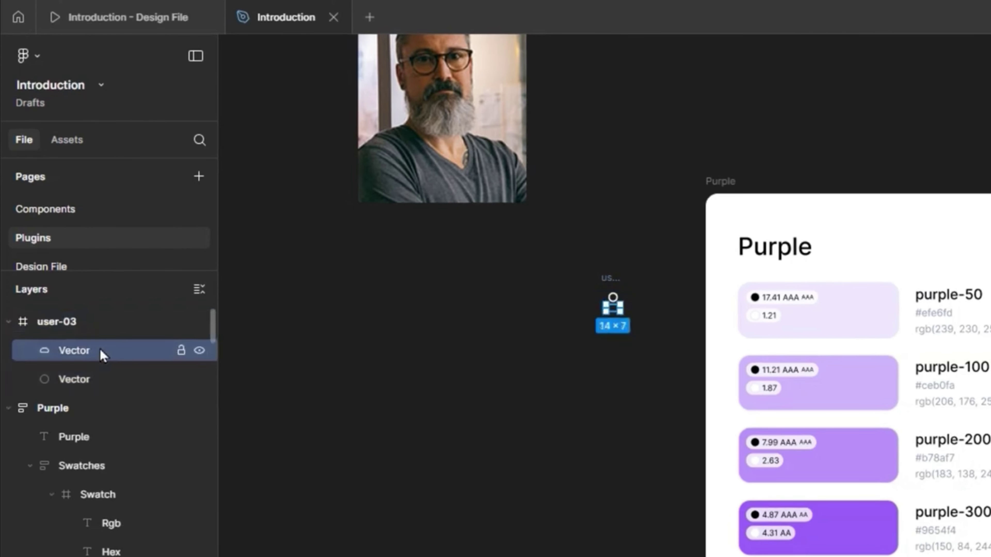
{"action": "left_click", "coordinate": [98, 381], "text": "shift"}
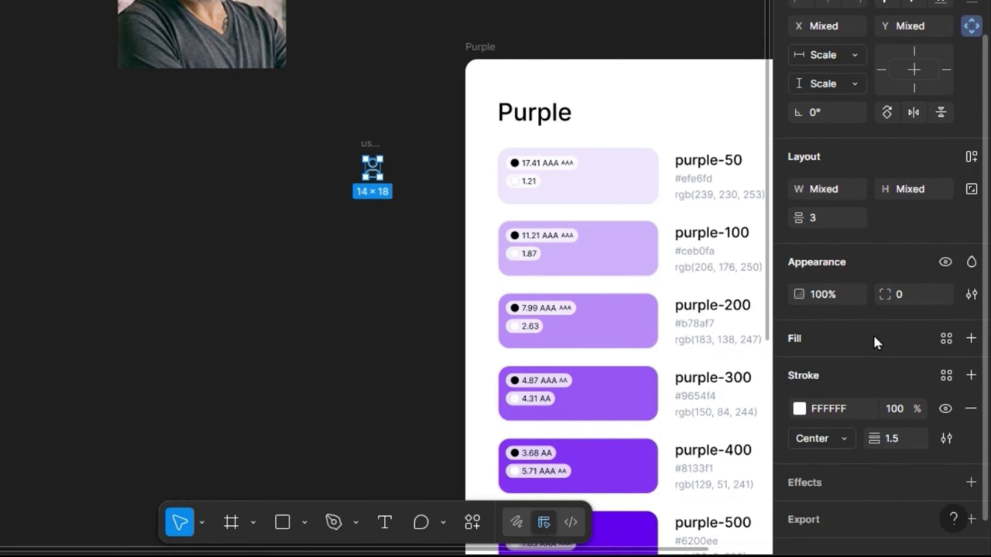
{"action": "left_click", "coordinate": [874, 338]}
{"action": "key", "text": "Escape"}
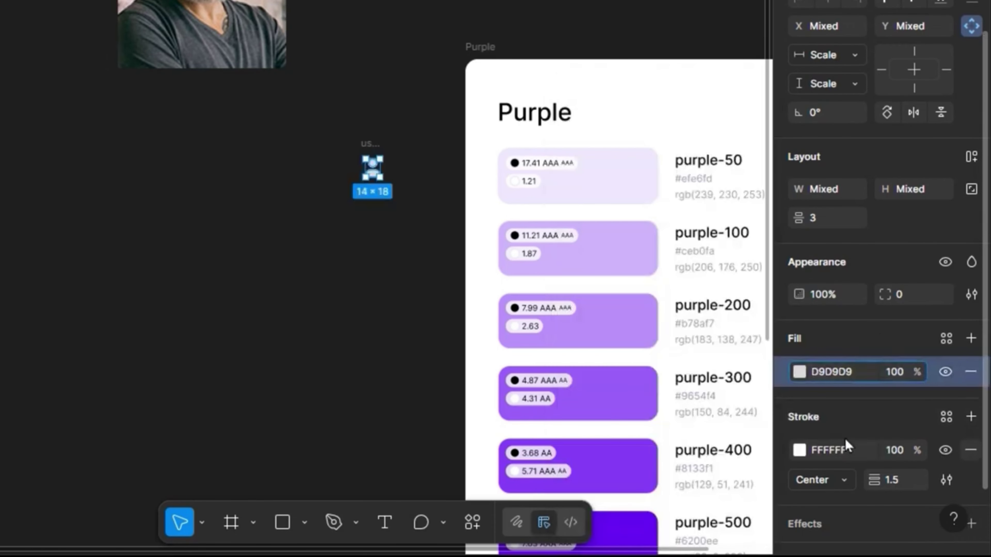
{"action": "left_click", "coordinate": [332, 254]}
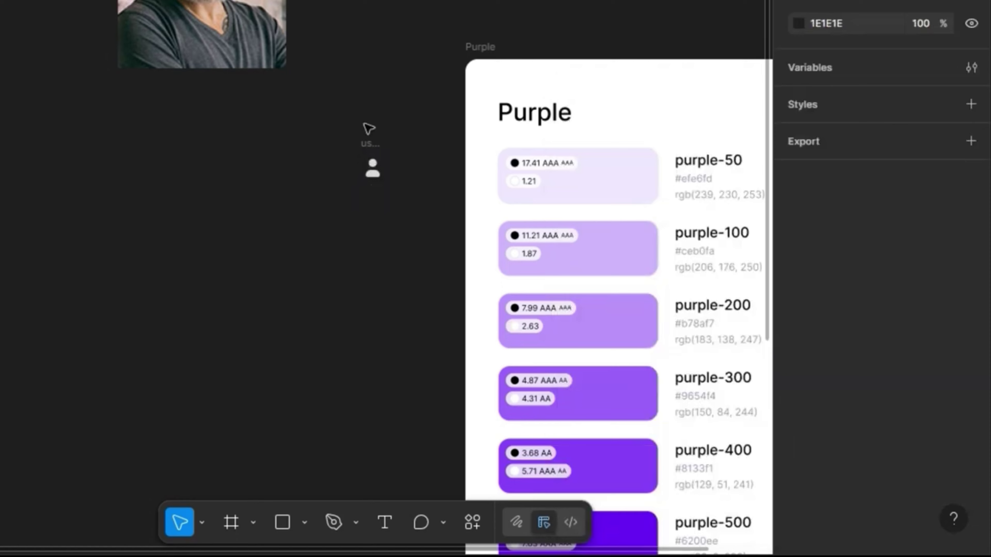
- Set the selection color of the user-03 icon frame to the light purple B78AF7 used on this page
{"action": "left_click", "coordinate": [360, 142]}
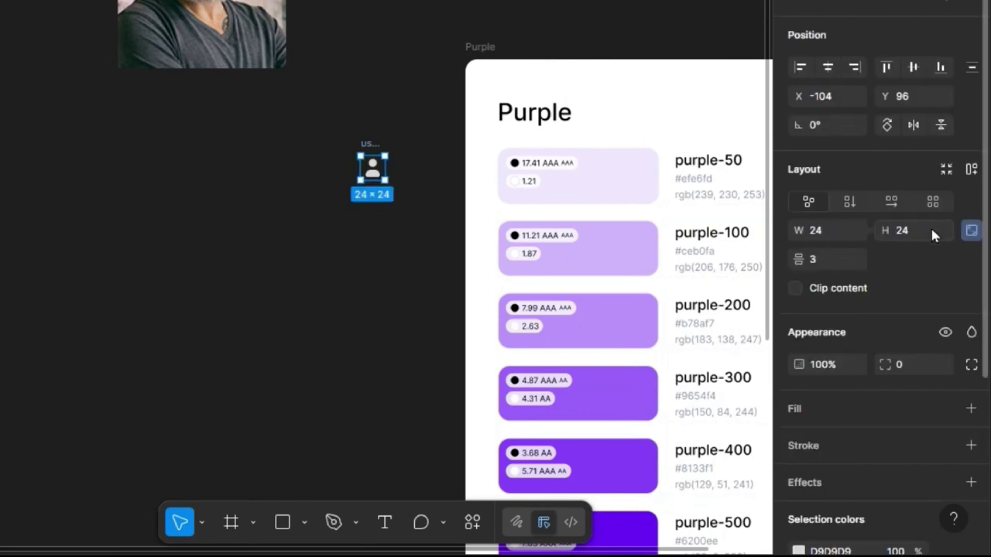
{"action": "scroll", "coordinate": [843, 421], "scroll_direction": "down", "scroll_amount": 5}
{"action": "left_click", "coordinate": [860, 373]}
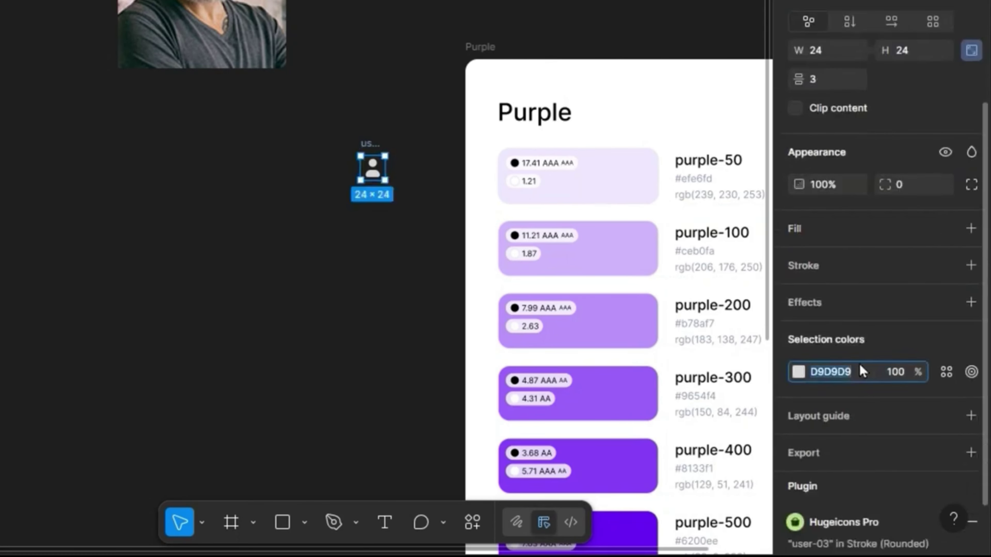
{"action": "left_click", "coordinate": [798, 373]}
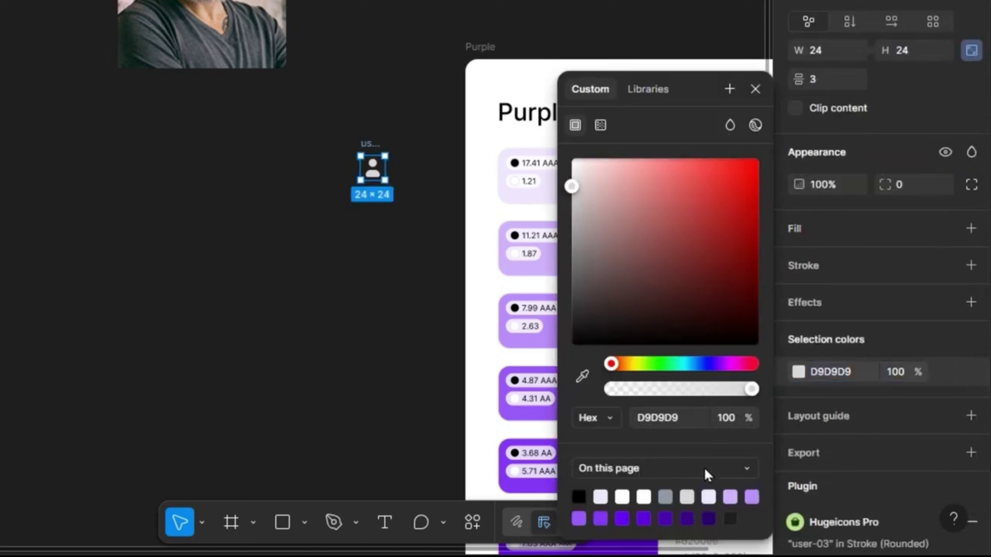
{"action": "left_click", "coordinate": [643, 519]}
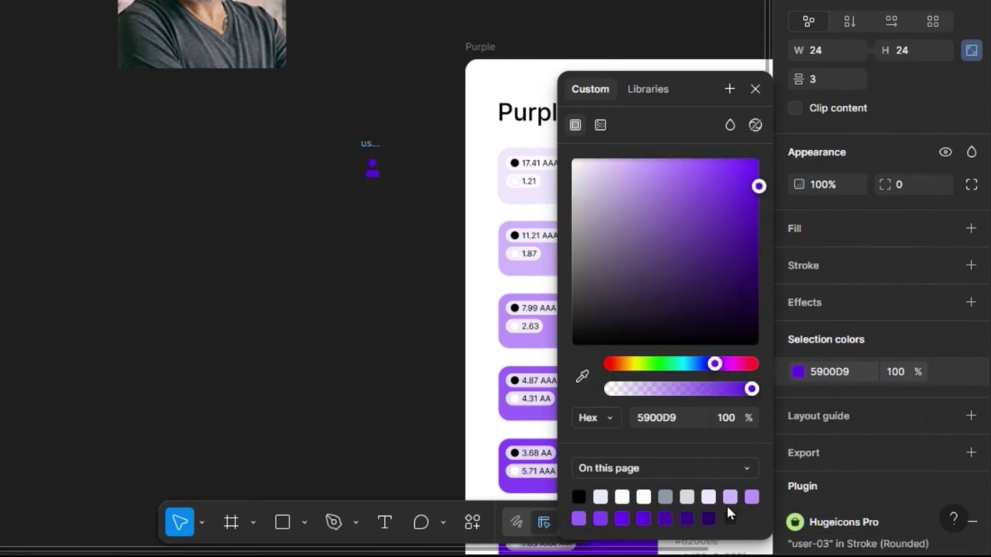
{"action": "left_click", "coordinate": [751, 497]}
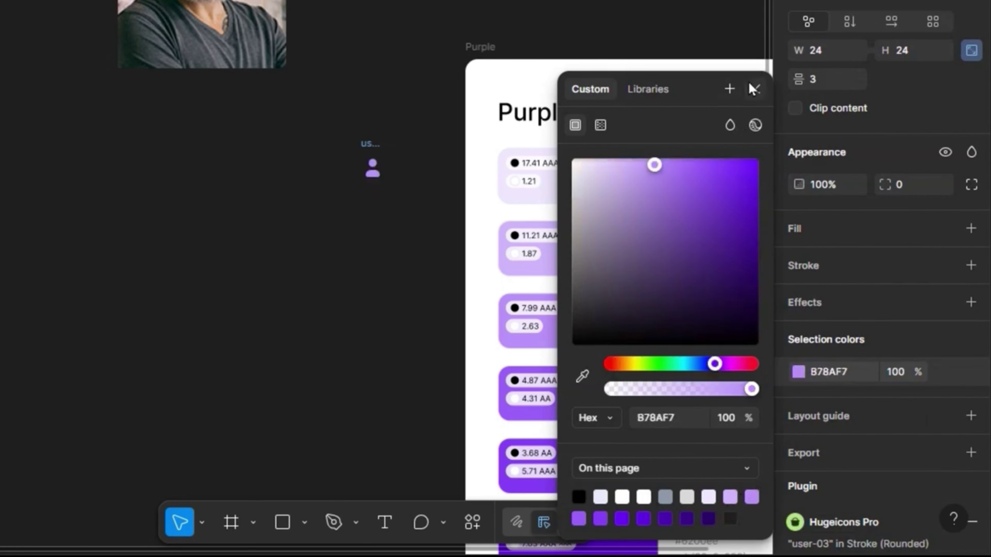
{"action": "left_click", "coordinate": [756, 89]}
{"action": "left_click", "coordinate": [353, 3]}
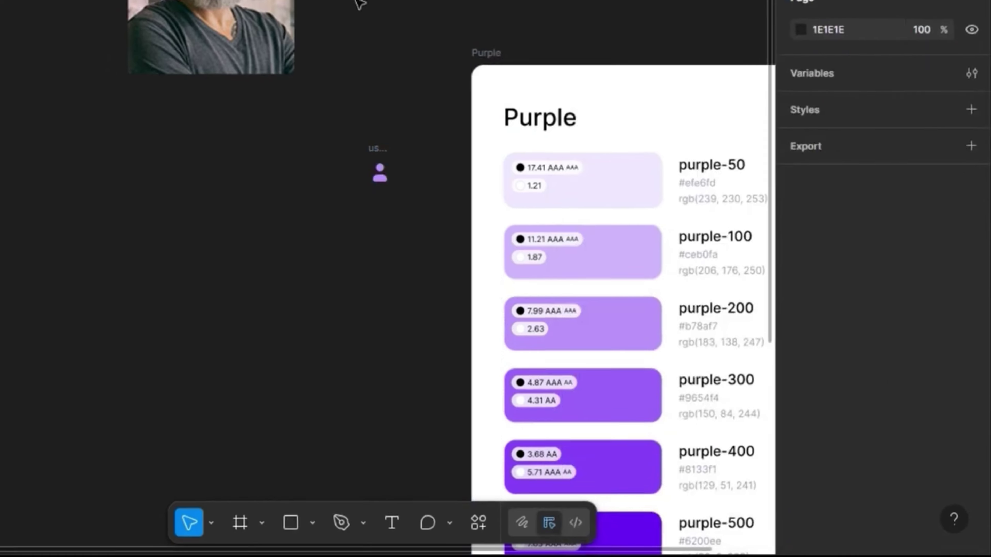